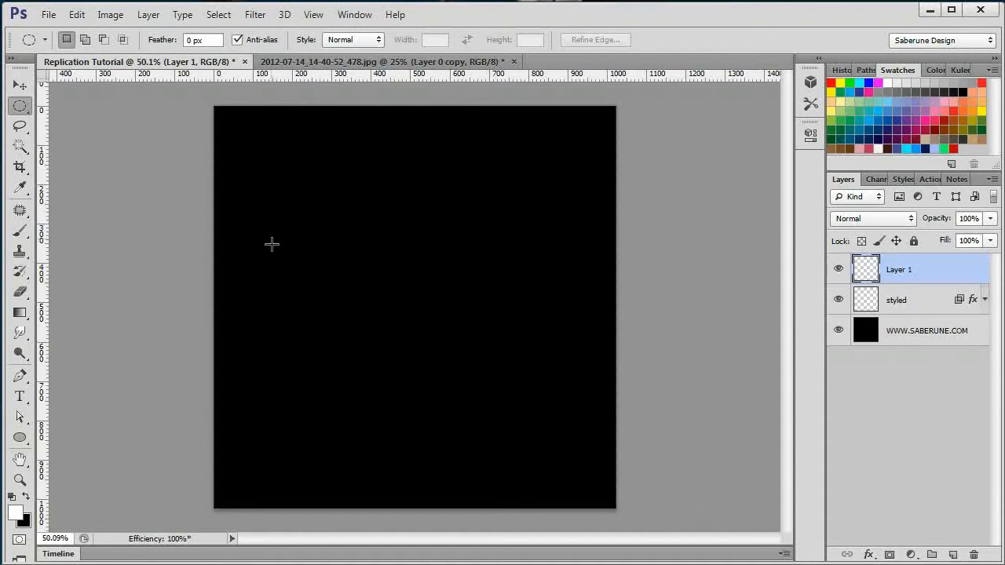
# Draw a tall elliptical selection in the lower-left area of the canvas on Layer 1, fill it with white, and deselect.
pyautogui.moveTo(282, 313); pyautogui.dragTo(348, 446)
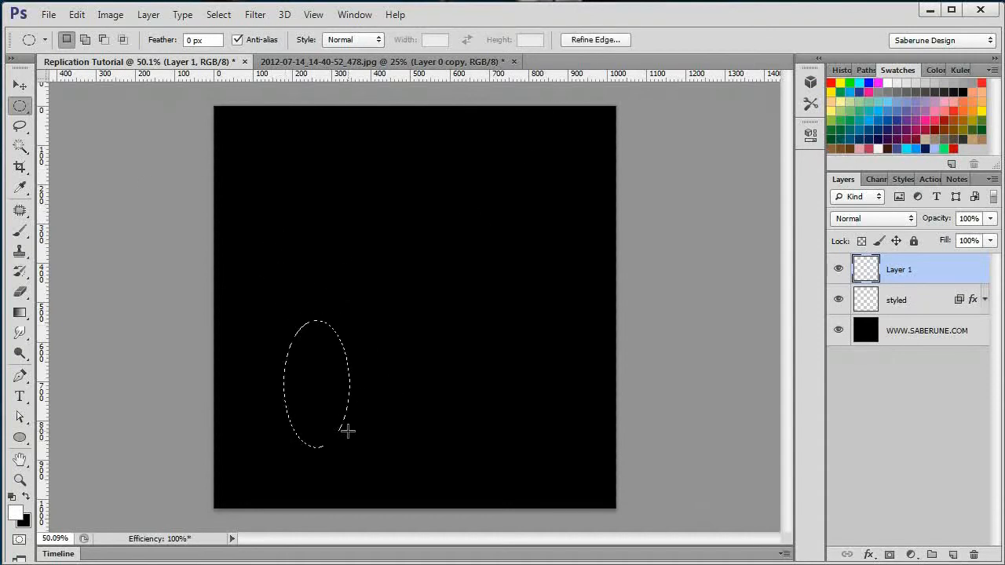
pyautogui.hotkey('alt', 'BackSpace')
pyautogui.hotkey('ctrl', 'd')
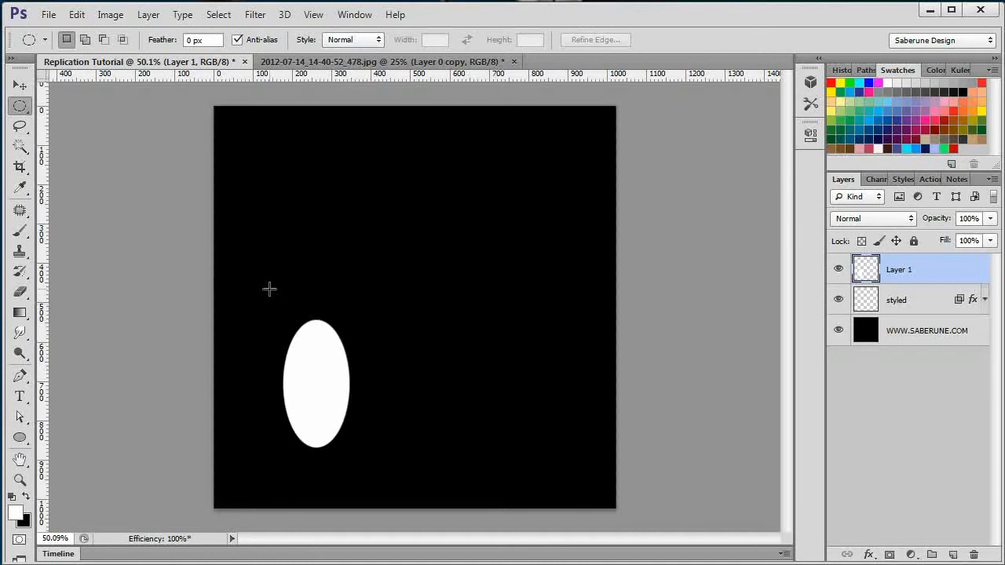
# Copy the top part of the white ellipse with an overlapping elliptical selection and paste it five times as separate layers.
pyautogui.moveTo(269, 269); pyautogui.dragTo(388, 379)
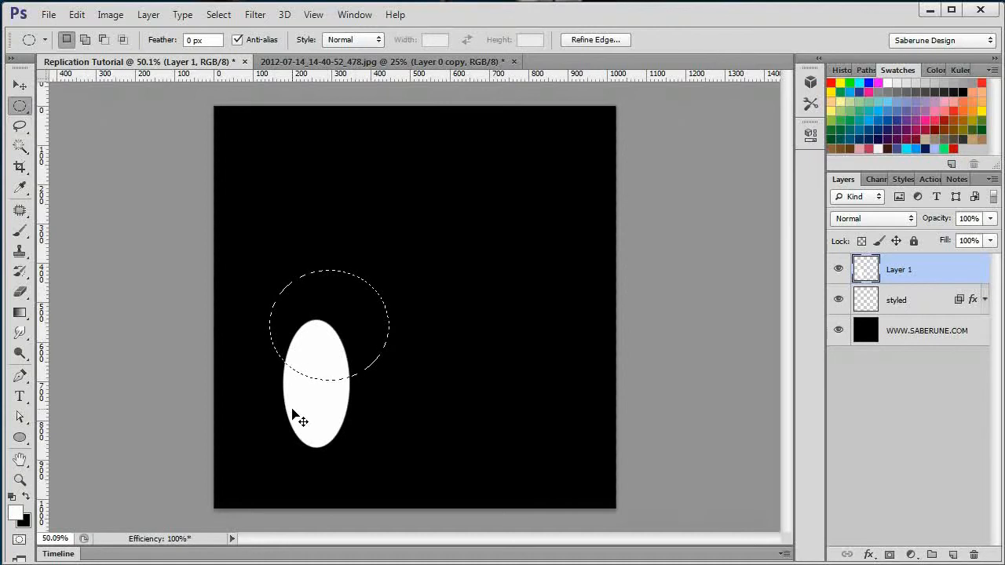
pyautogui.hotkey('ctrl', 'c')
pyautogui.hotkey('ctrl', 'v')
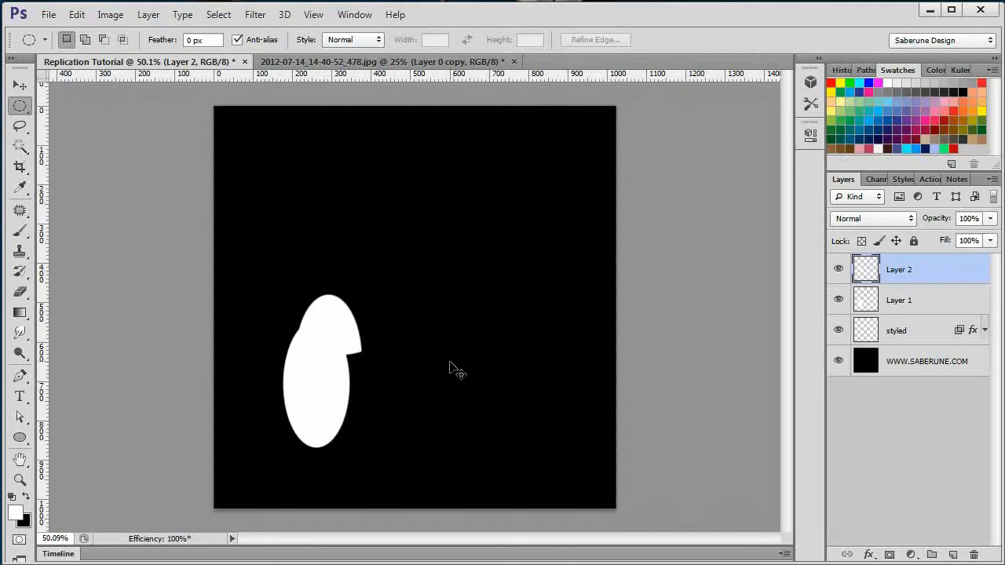
pyautogui.hotkey('ctrl', 'v')
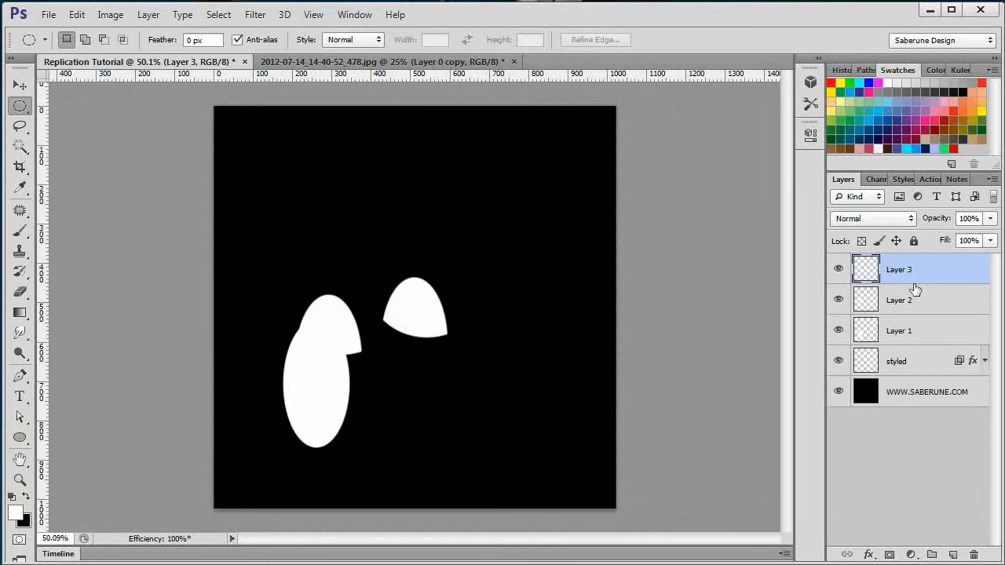
pyautogui.hotkey('ctrl', 'v')
pyautogui.hotkey('ctrl', 'v')
pyautogui.hotkey('ctrl', 'v')
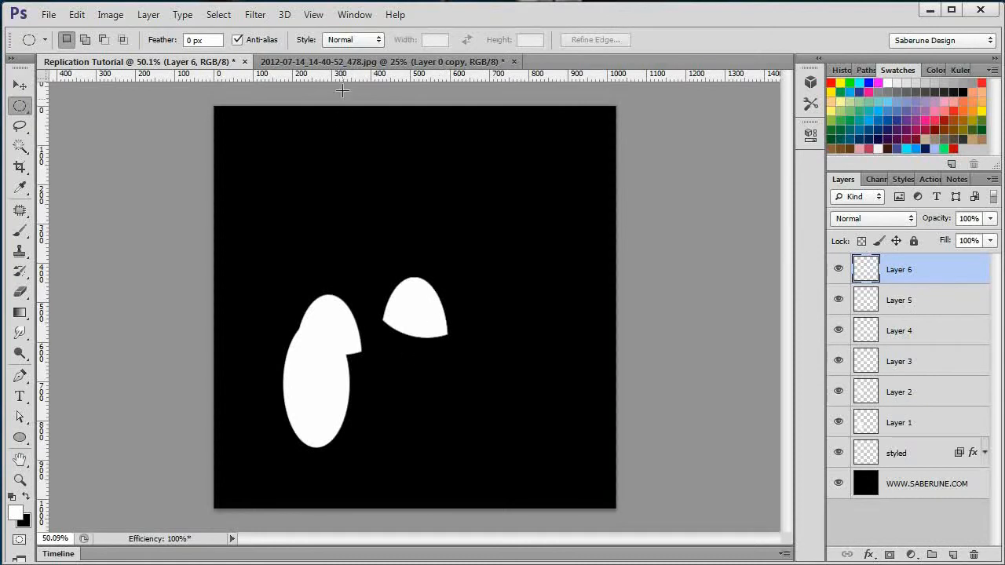
# Paste the selected face area from the portrait photo document and the selected flower piece from Paint into the Replication Tutorial document.
pyautogui.click(343, 63)
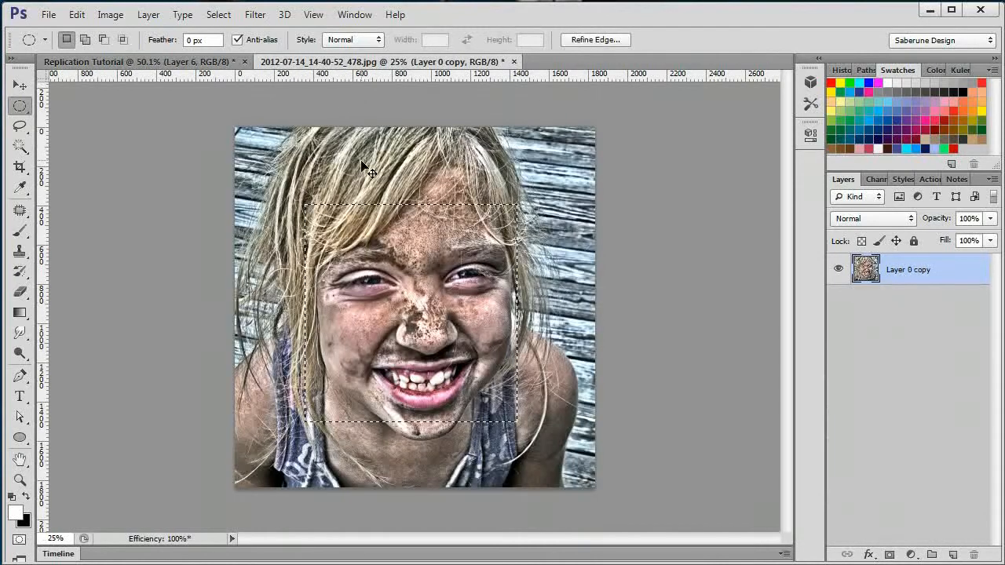
pyautogui.click(221, 64)
pyautogui.hotkey('ctrl', 'v')
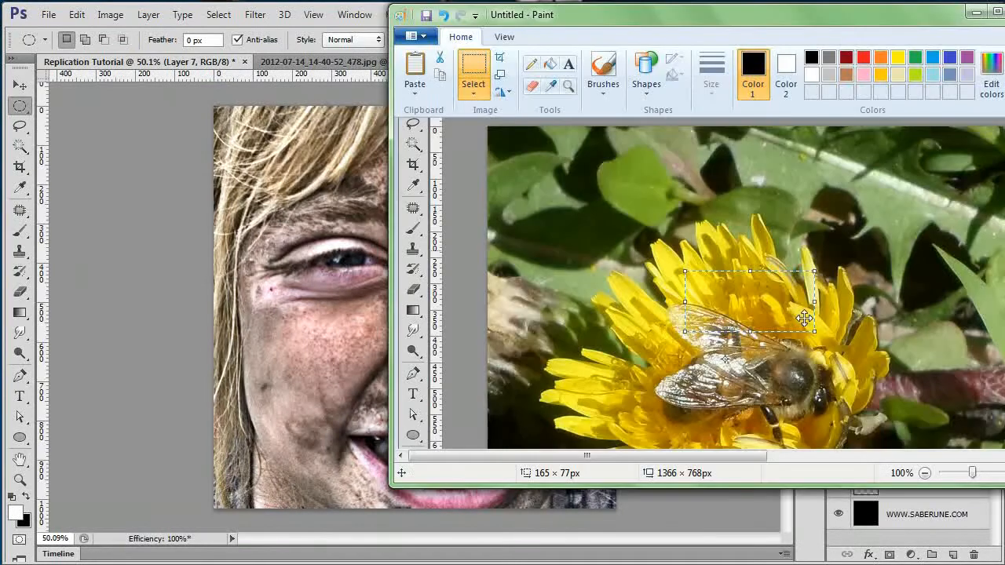
pyautogui.press('v')
pyautogui.hotkey('ctrl', 'v')
# Copy "Saberune Design Tutorial Blog" from Notepad and paste it as a text layer across the middle of the Photoshop canvas.
pyautogui.hotkey('alt', 'Tab')
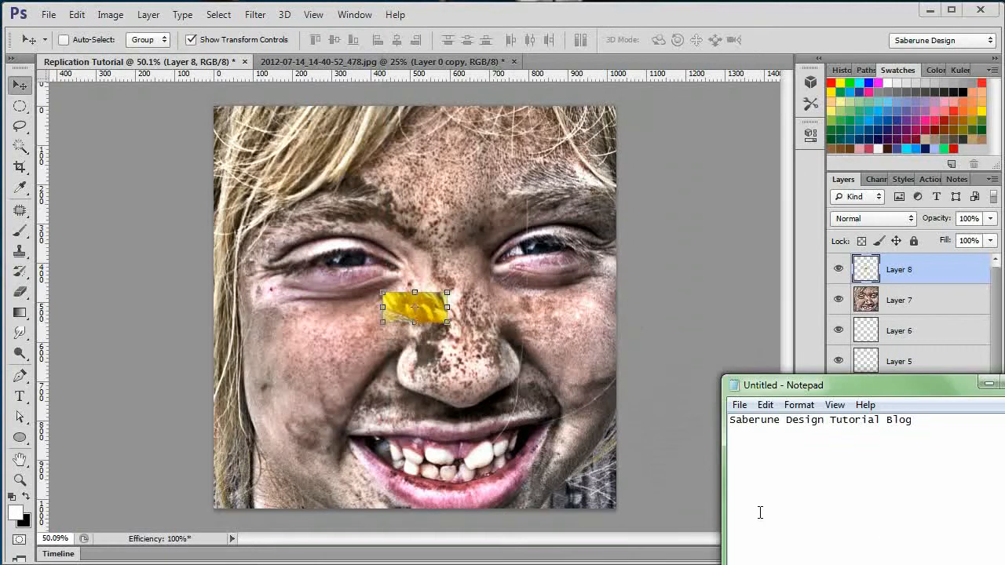
pyautogui.hotkey('ctrl', 'a')
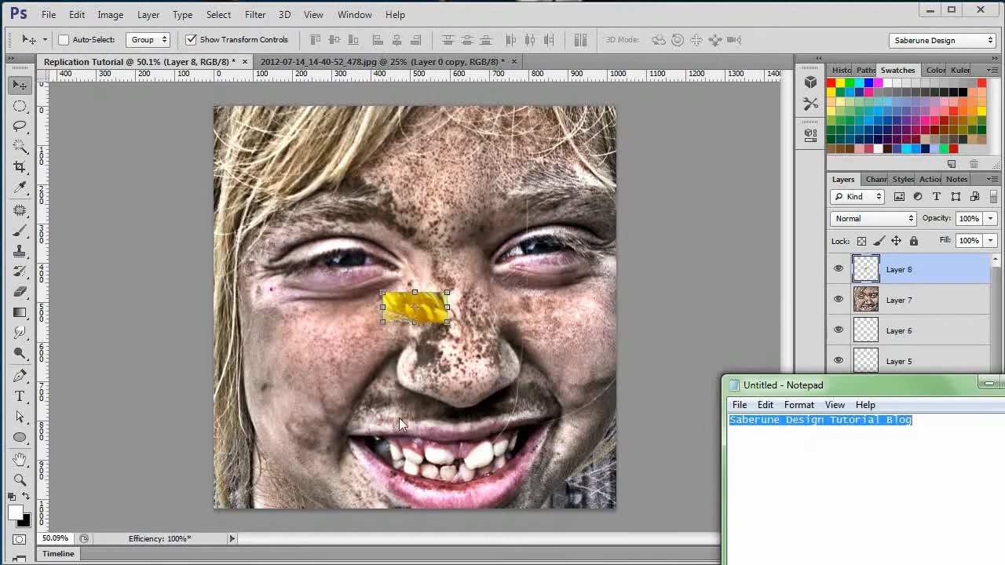
pyautogui.hotkey('alt', 'Tab')
pyautogui.press('m')
pyautogui.click(20, 397)
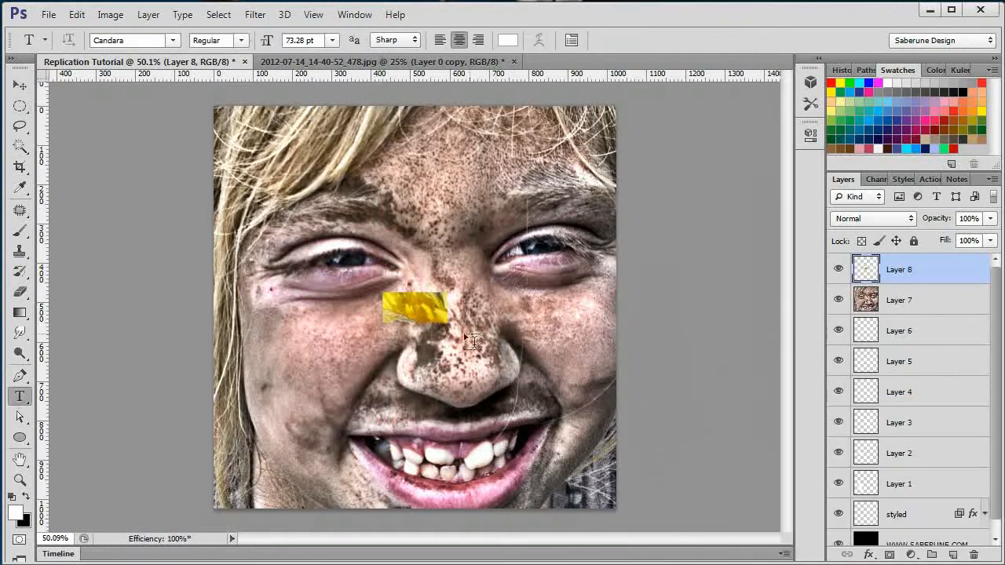
pyautogui.click(429, 321)
pyautogui.hotkey('ctrl', 'v')
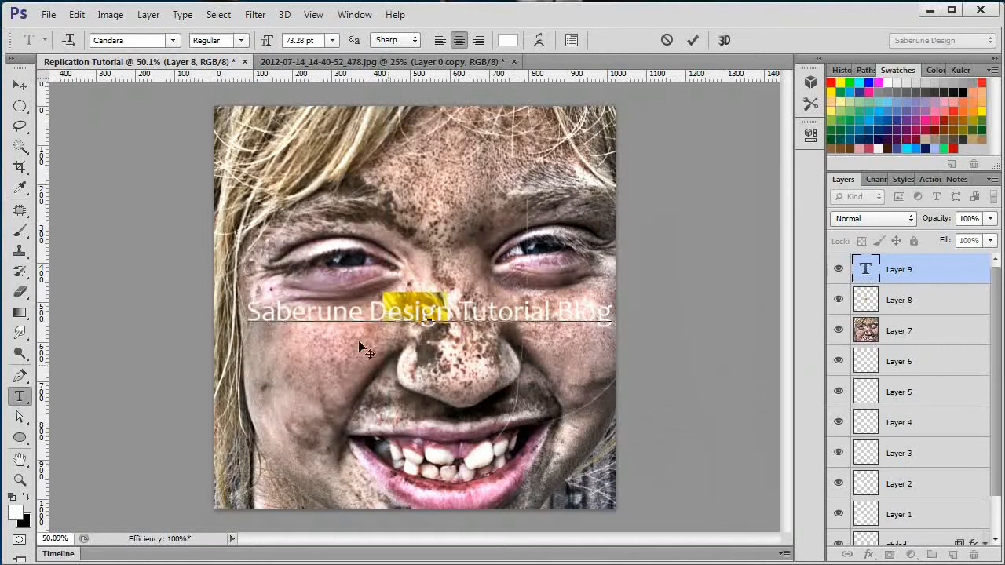
pyautogui.click(692, 39)
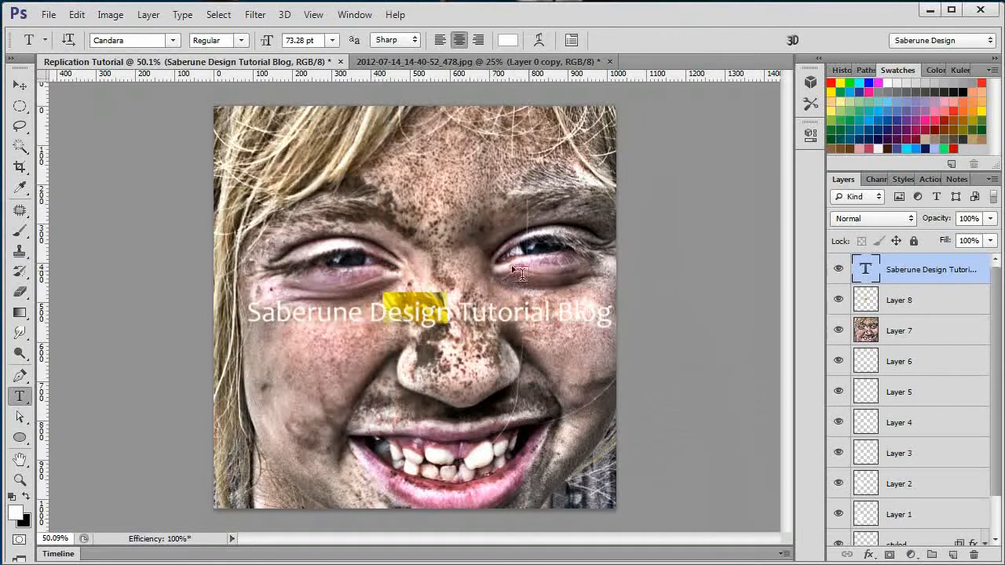
# Delete the pasted text layer together with Layers 2 through 8.
pyautogui.scroll(-2, 924, 373)
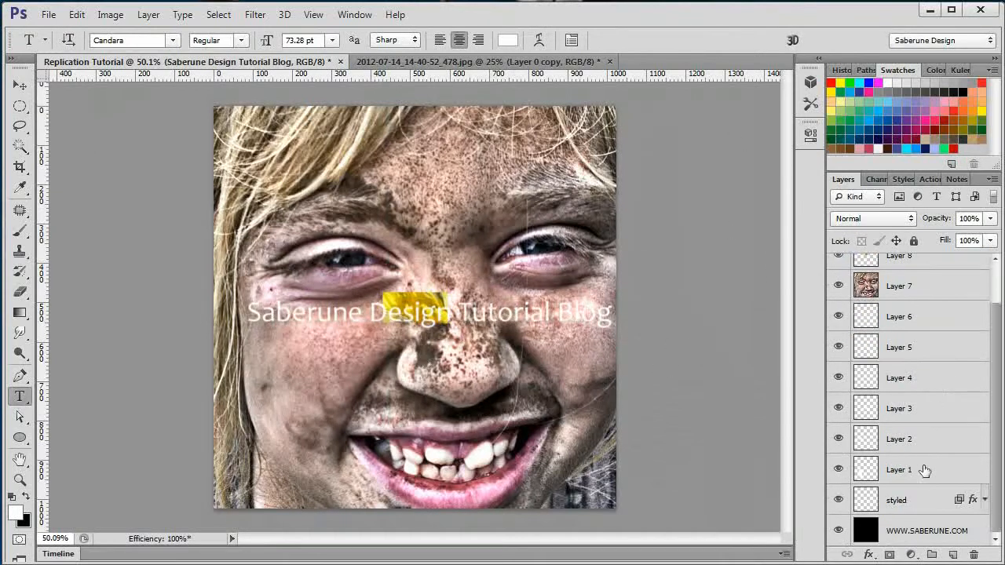
pyautogui.keyDown('shift'); pyautogui.click(923, 441); pyautogui.keyUp('shift')
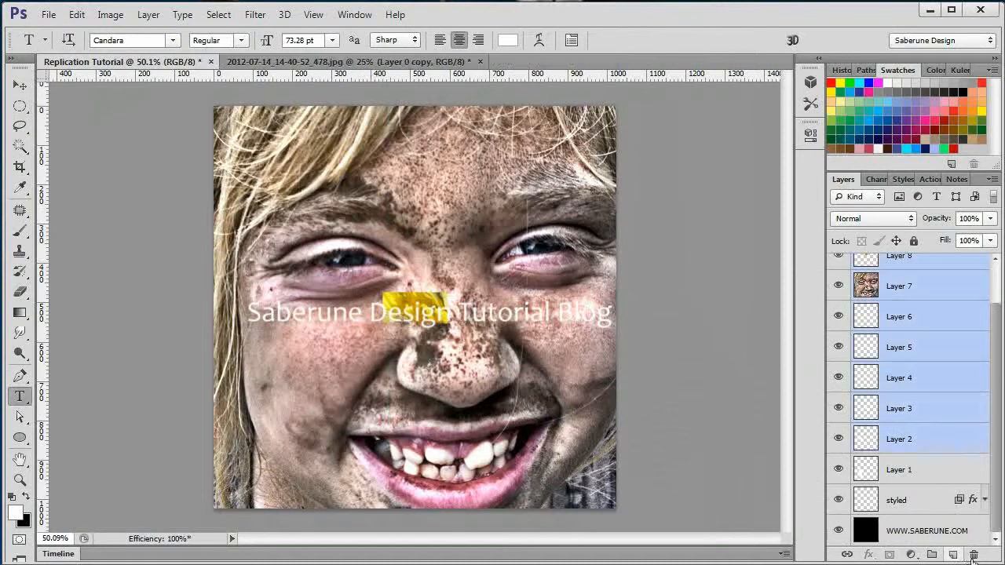
pyautogui.click(973, 555)
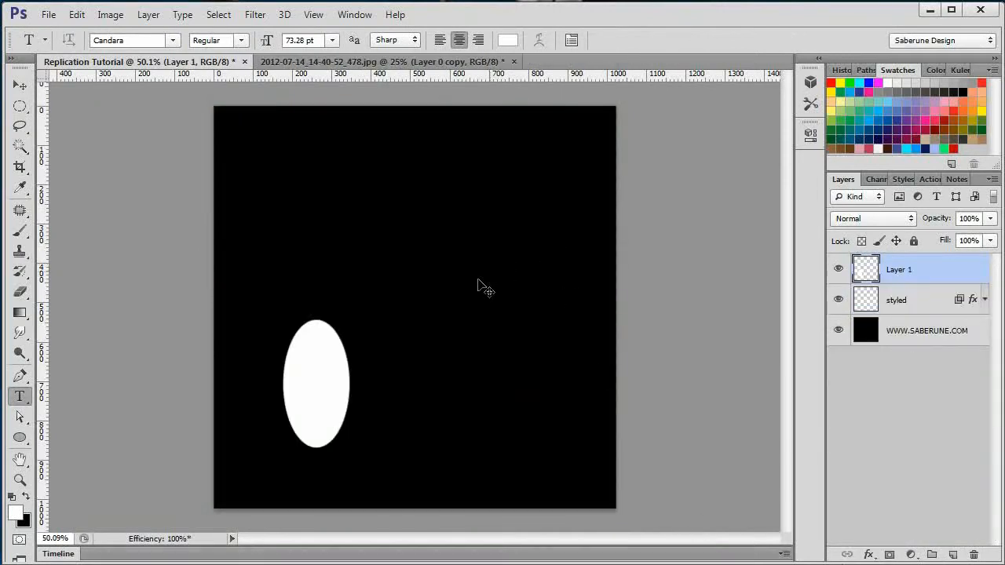
# Fill all of Layer 1 with black, clear the layer's entire contents, and deselect.
pyautogui.hotkey('ctrl', 'a')
pyautogui.hotkey('ctrl', 'BackSpace')
pyautogui.hotkey('ctrl', 'd')
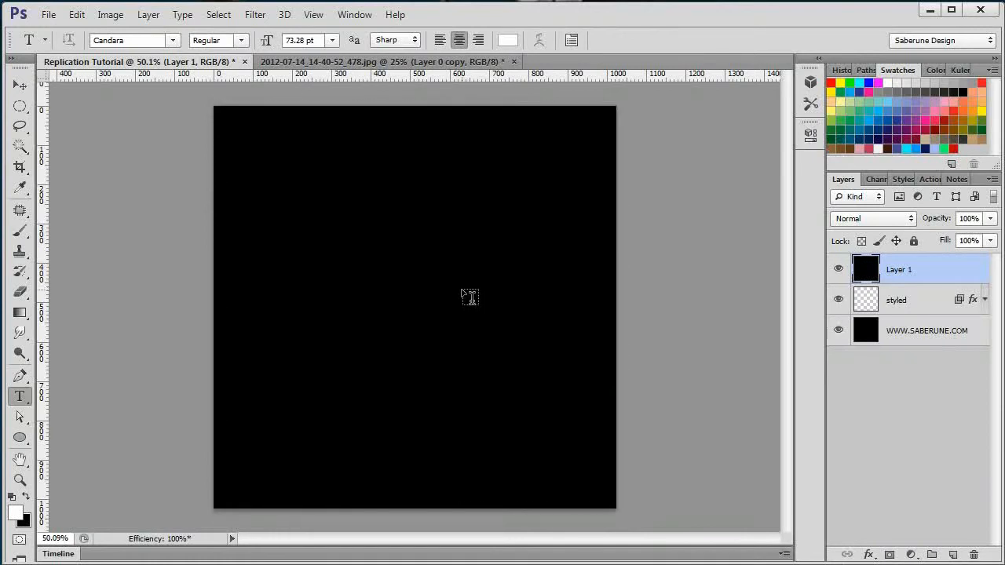
pyautogui.hotkey('ctrl', 'a')
pyautogui.press('Delete')
pyautogui.hotkey('ctrl', 'd')
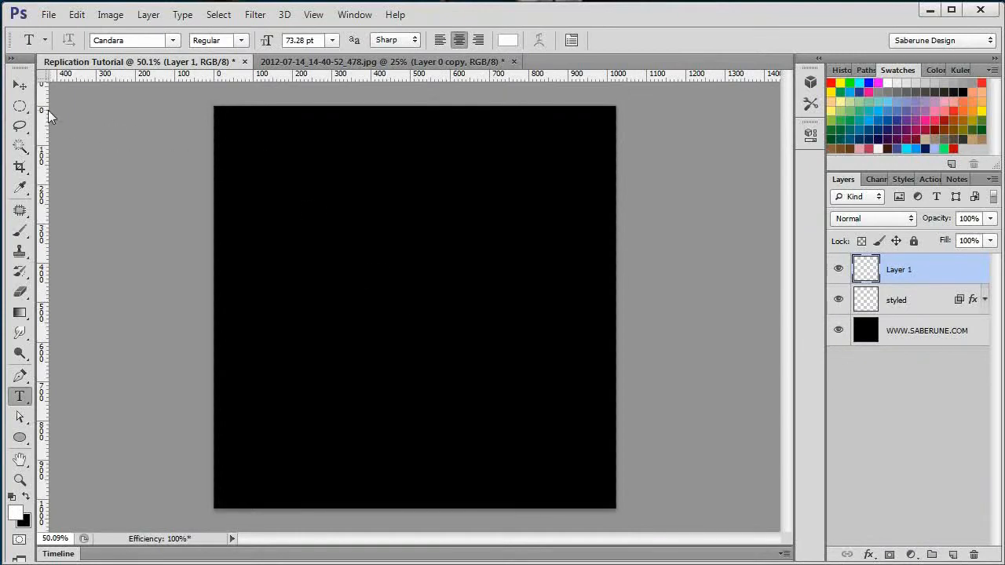
# Select a narrow full-height strip near the canvas's left edge with the Rectangular Marquee, fill it with white, and deselect.
pyautogui.moveTo(23, 107); pyautogui.dragTo(75, 103)
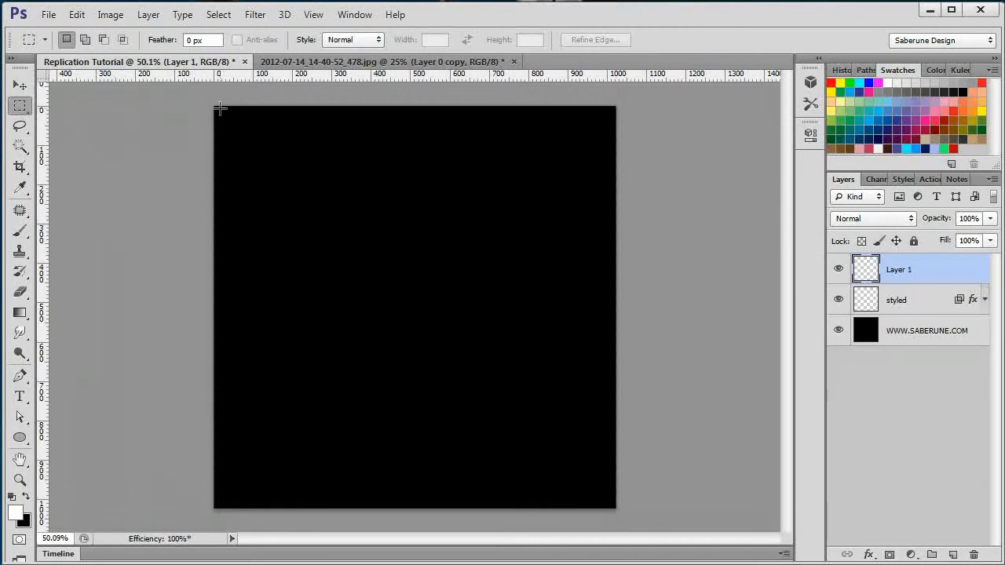
pyautogui.moveTo(220, 105); pyautogui.dragTo(229, 510)
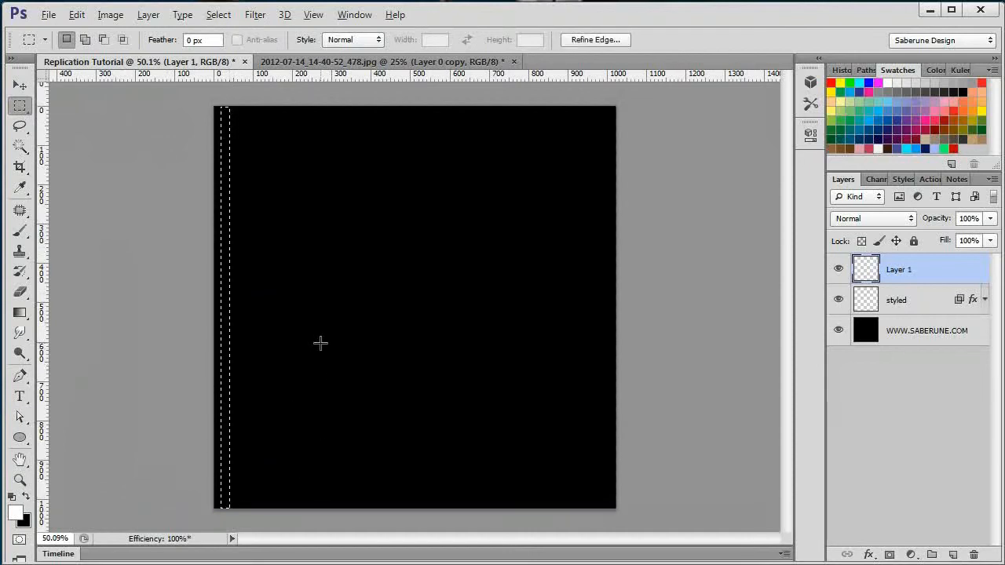
pyautogui.hotkey('alt', 'BackSpace')
pyautogui.hotkey('ctrl', 'd')
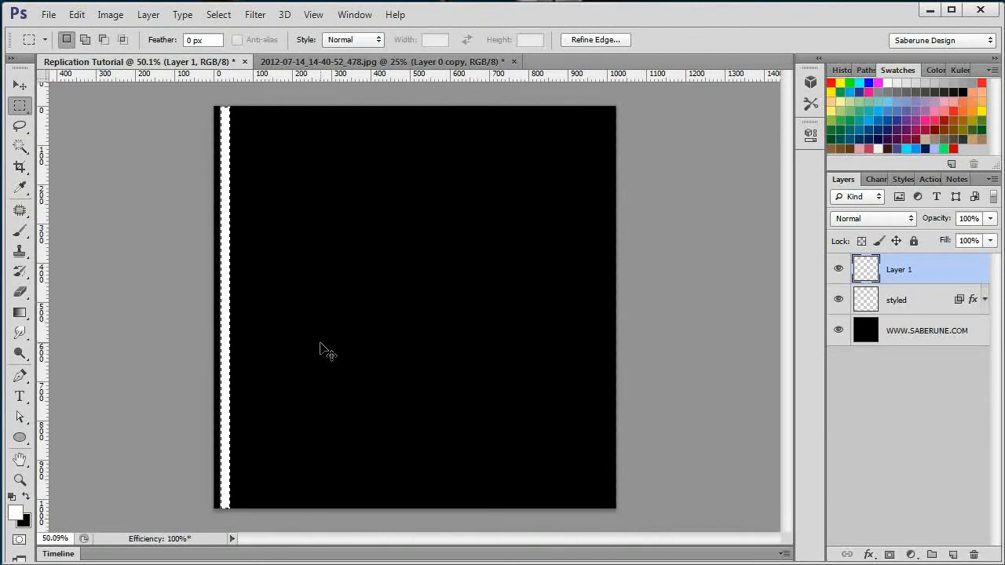
# Duplicate the white stripe's layer, Layer 1, to make three stacked copies.
pyautogui.click(20, 84)
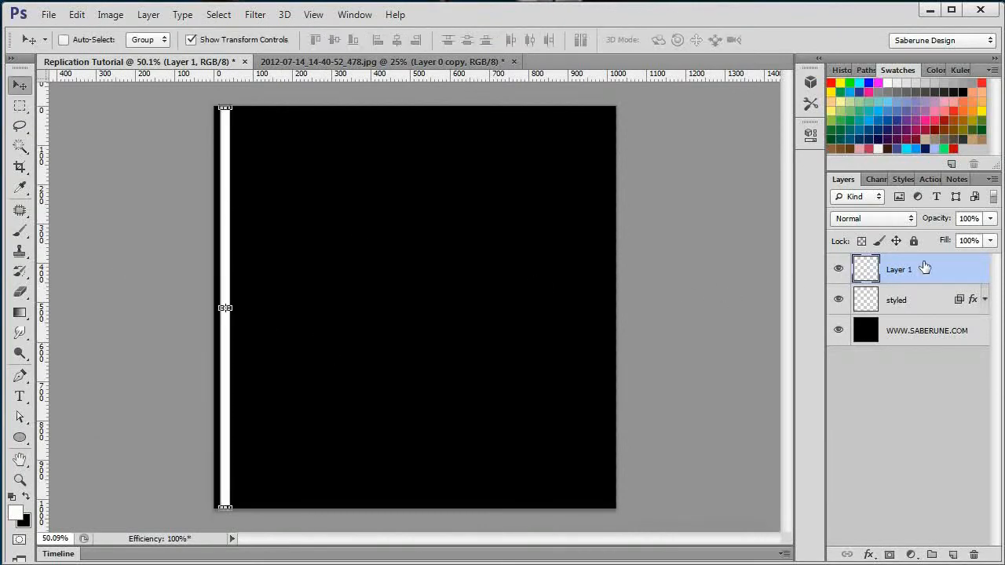
pyautogui.rightClick(926, 269)
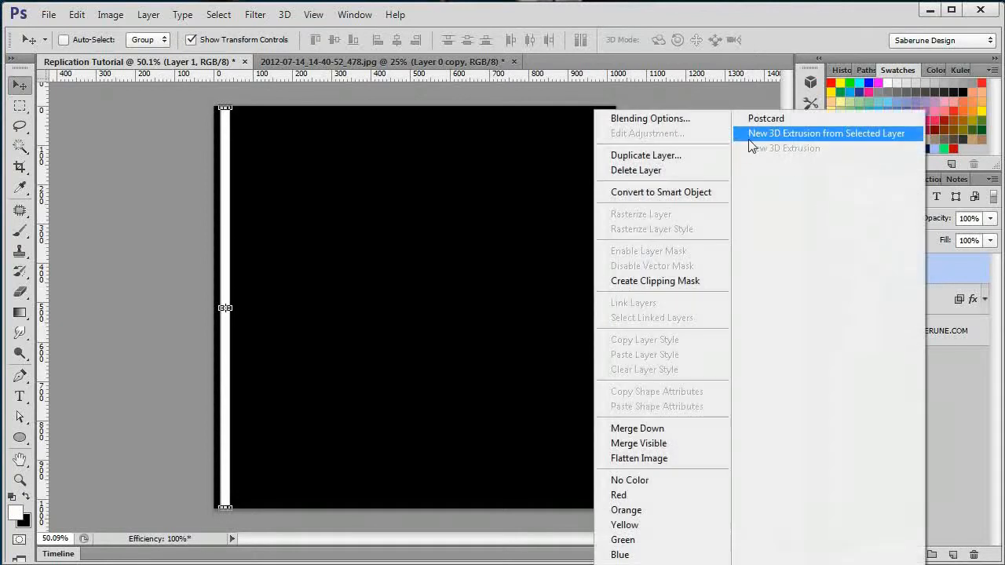
pyautogui.click(663, 155)
pyautogui.click(681, 174)
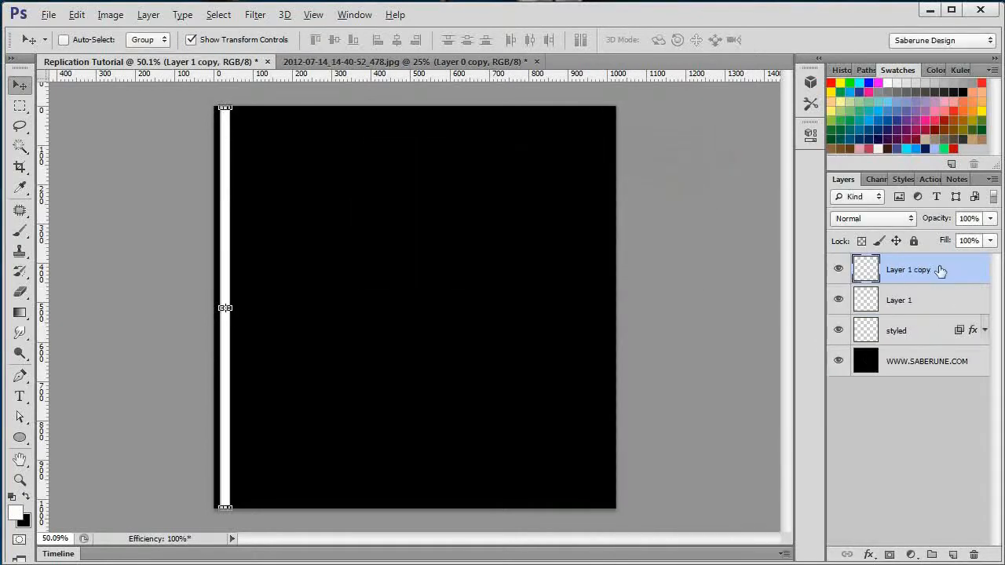
pyautogui.moveTo(940, 270)
pyautogui.mouseDown()
pyautogui.moveTo(938, 261)
pyautogui.moveTo(940, 284)
pyautogui.mouseUp()
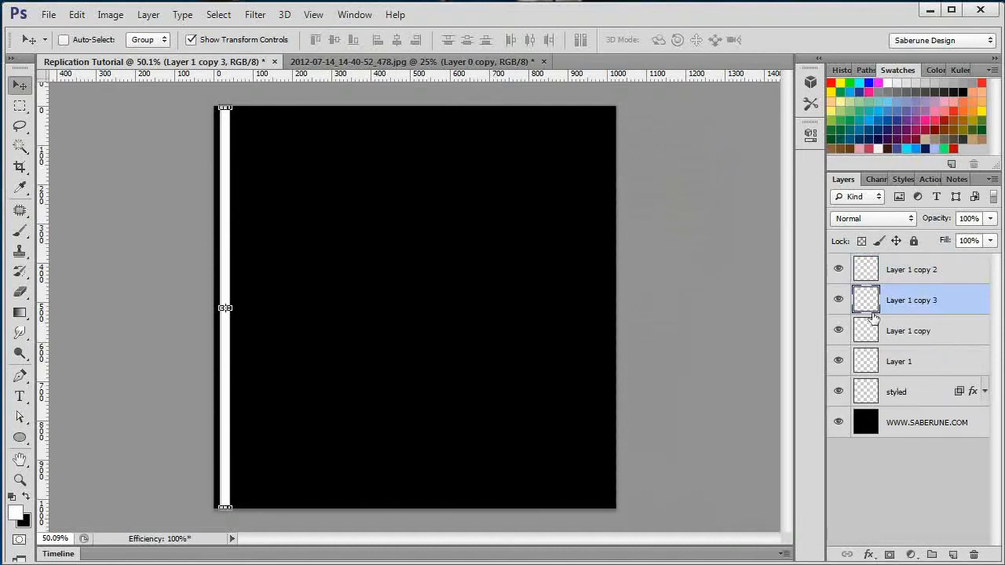
# Make two more stripe copies on new layers and place them side by side to the right of the original stripe.
pyautogui.moveTo(229, 234); pyautogui.dragTo(251, 239)
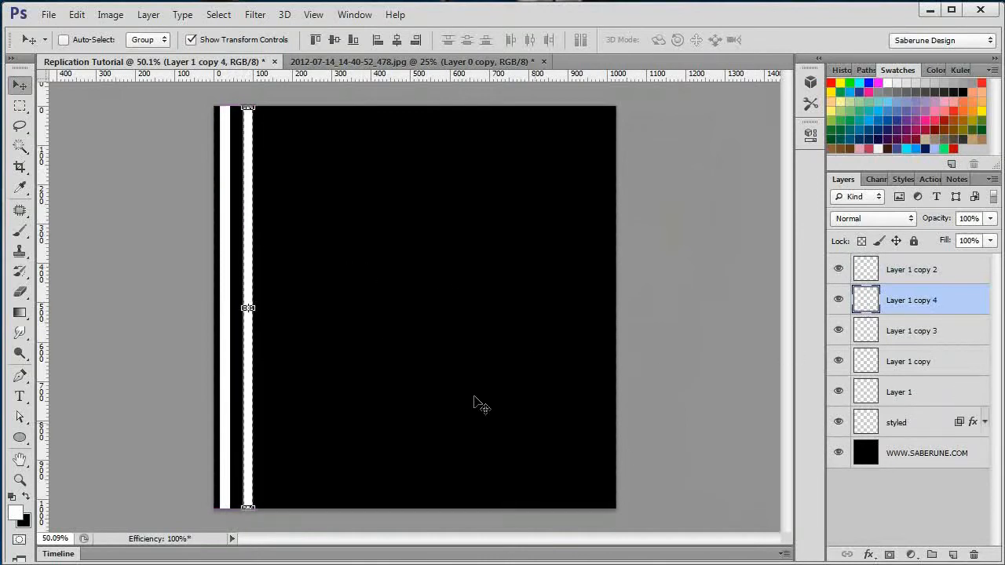
pyautogui.hotkey('ctrl', 'shift', 'alt', 'n')
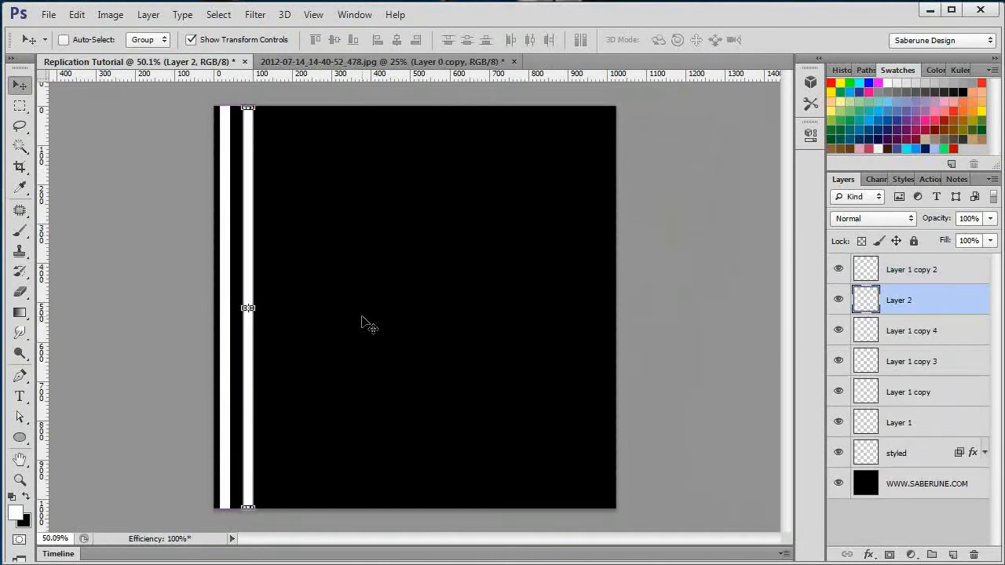
pyautogui.moveTo(250, 190); pyautogui.dragTo(270, 203)
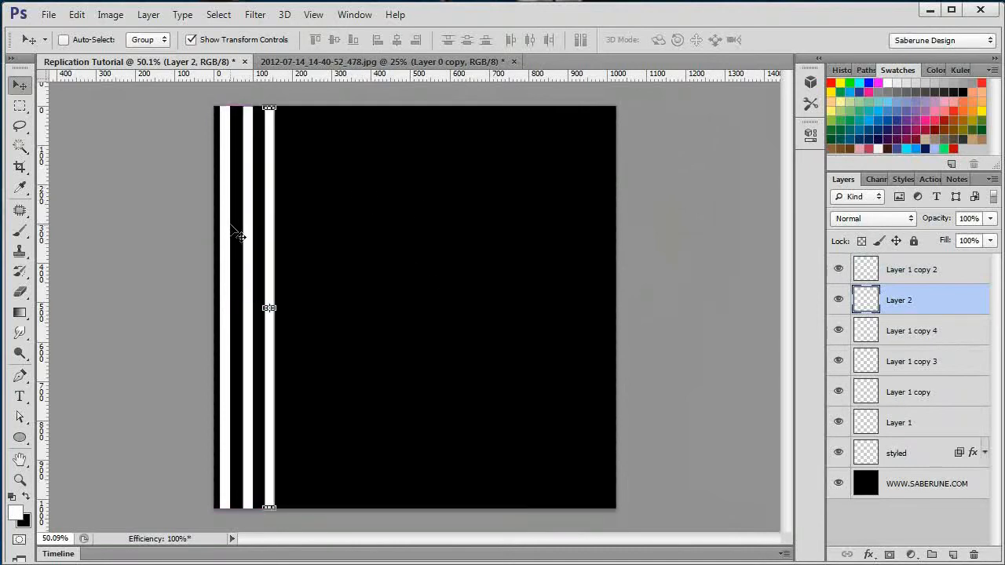
# Move the Layer 1 copy 2 and Layer 1 copy 3 stripes right to continue the row at similar spacing.
pyautogui.keyDown('ctrl'); pyautogui.click(231, 228); pyautogui.keyUp('ctrl')
pyautogui.keyDown('ctrl'); pyautogui.click(227, 229); pyautogui.keyUp('ctrl')
pyautogui.moveTo(227, 230); pyautogui.dragTo(296, 238)
pyautogui.keyDown('ctrl'); pyautogui.click(228, 296); pyautogui.keyUp('ctrl')
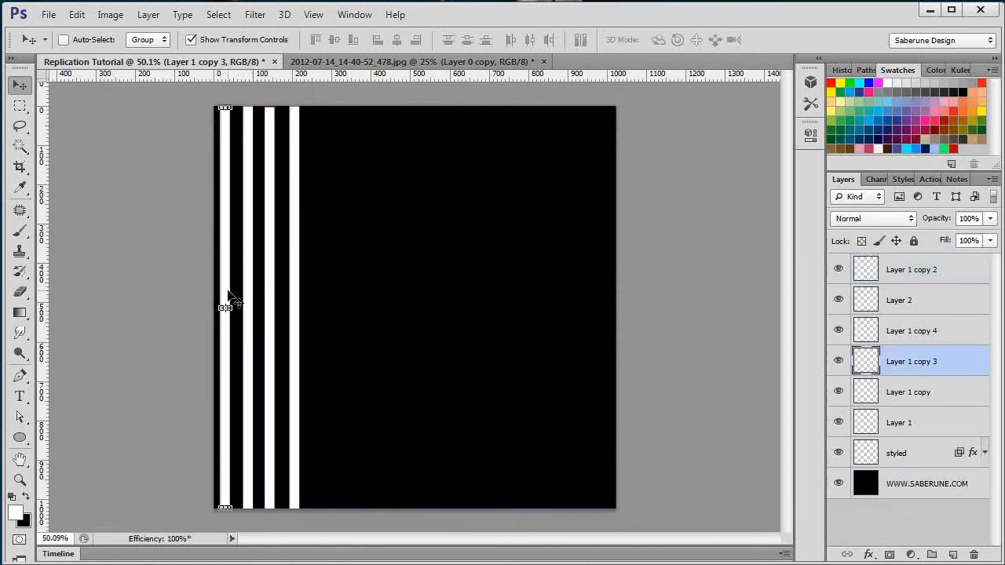
pyautogui.moveTo(228, 292); pyautogui.dragTo(318, 294)
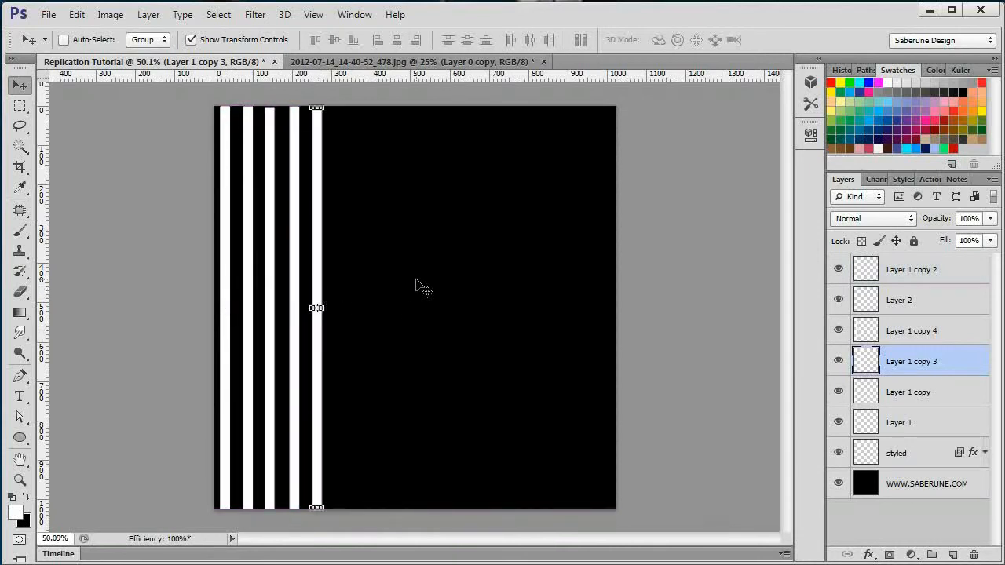
# Delete the five duplicate stripe layers above Layer 1.
pyautogui.click(915, 271)
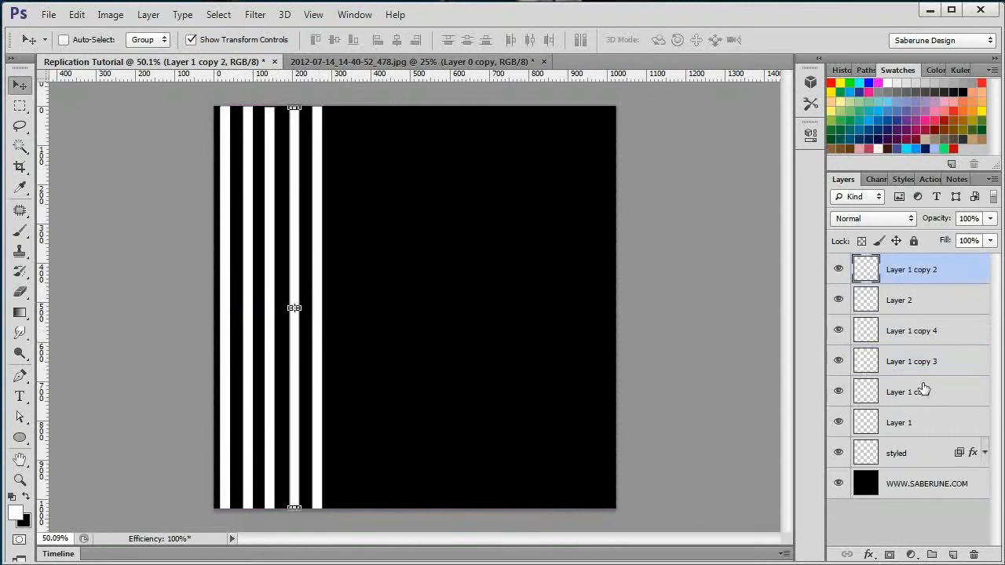
pyautogui.keyDown('shift'); pyautogui.click(920, 390); pyautogui.keyUp('shift')
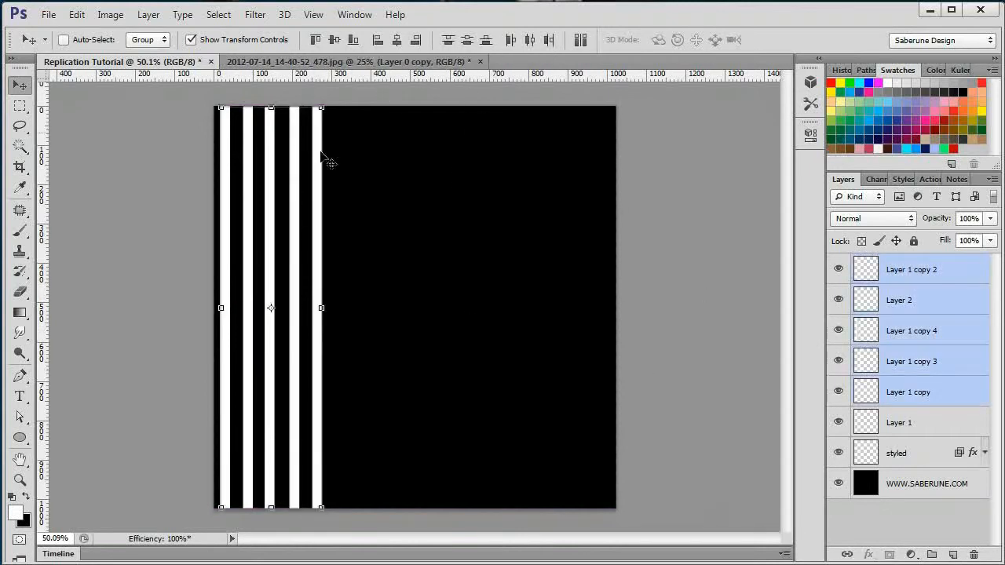
pyautogui.click(974, 554)
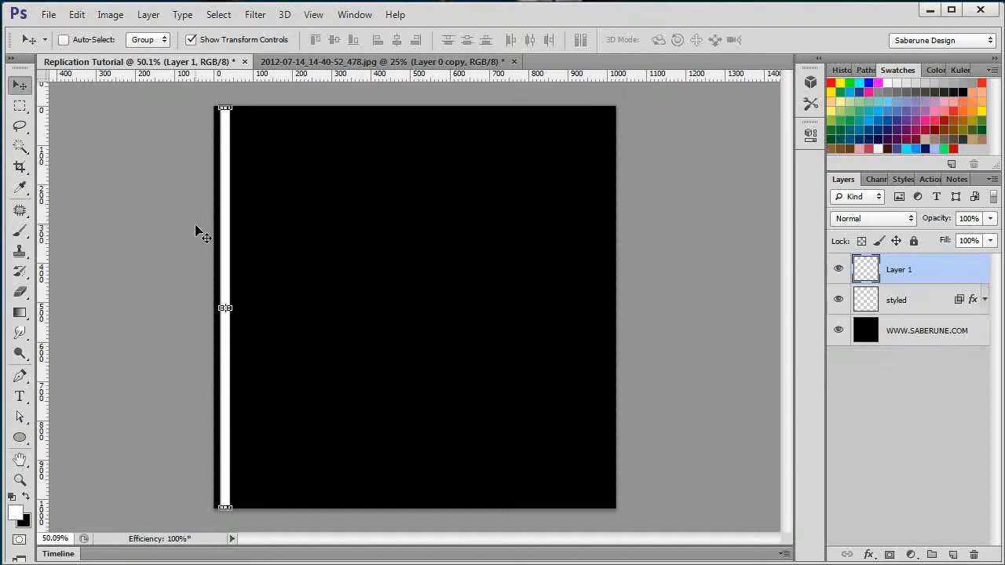
# Shift the white stripe 40 px to the right with Free Transform, to X 69.50 px.
pyautogui.hotkey('ctrl', 't')
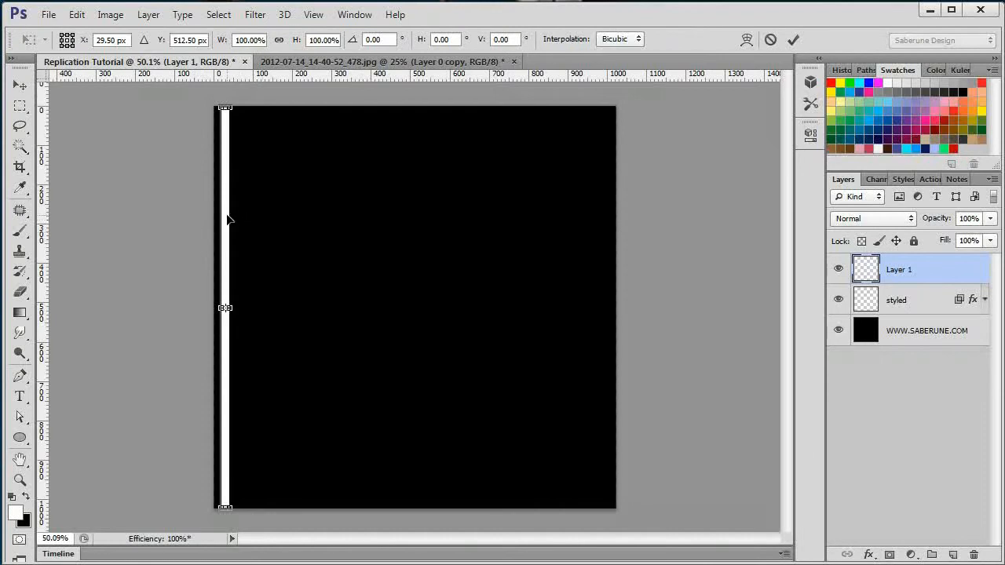
pyautogui.moveTo(226, 219); pyautogui.dragTo(244, 222)
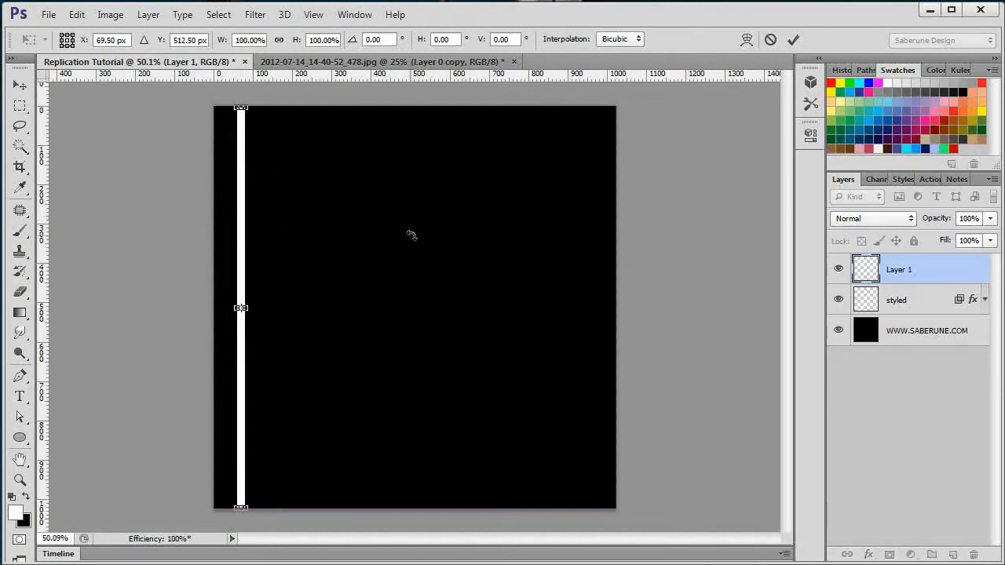
pyautogui.click(793, 40)
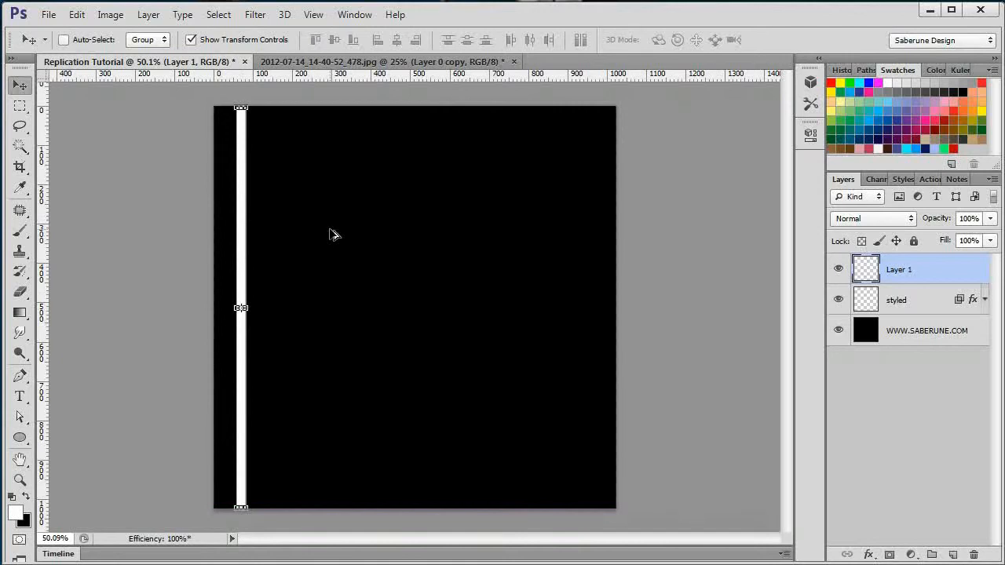
# Duplicate the white stripe onto a new layer, offset 40 px to the right of the original.
pyautogui.hotkey('ctrl', 'j')
pyautogui.hotkey('shift', 'Right')
pyautogui.hotkey('shift', 'Right')
pyautogui.hotkey('shift', 'Right')
pyautogui.hotkey('shift', 'Right')
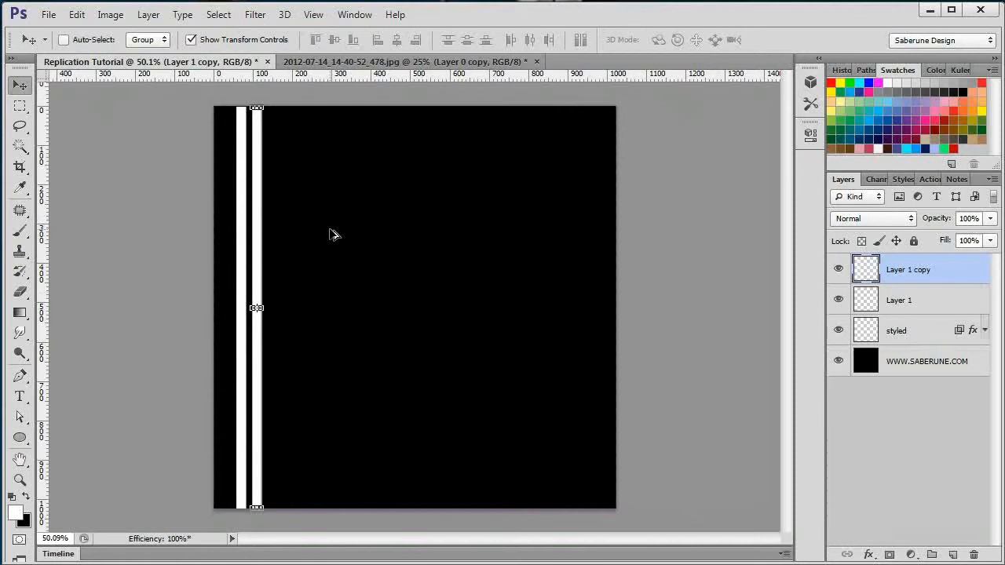
# Repeat the transform with copying until 20 stripe copies on separate layers extend across the canvas at 40 px intervals.
pyautogui.hotkey('ctrl', 'alt', 'shift', 't')
pyautogui.hotkey('ctrl', 'alt', 'shift', 't')
pyautogui.hotkey('ctrl', 'alt', 'shift', 't')
pyautogui.hotkey('ctrl', 'alt', 'shift', 't')
pyautogui.hotkey('ctrl', 'alt', 'shift', 't')
pyautogui.hotkey('ctrl', 'alt', 'shift', 't')
pyautogui.hotkey('ctrl', 'alt', 'shift', 't')
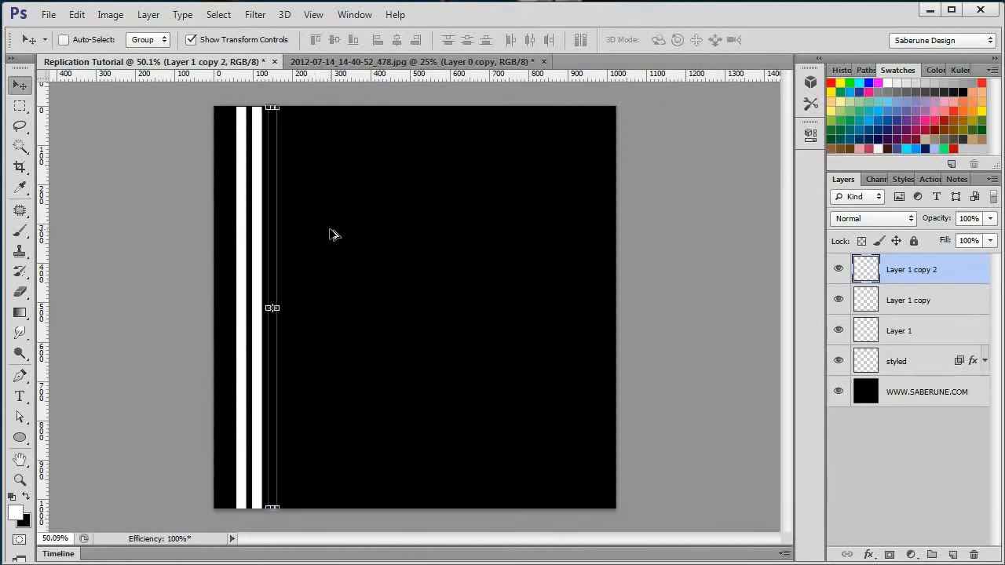
pyautogui.hotkey('ctrl', 'alt', 'shift', 't')
pyautogui.hotkey('ctrl', 'alt', 'shift', 't')
pyautogui.hotkey('ctrl', 'alt', 'shift', 't')
pyautogui.hotkey('ctrl', 'alt', 'shift', 't')
pyautogui.hotkey('ctrl', 'alt', 'shift', 't')
pyautogui.hotkey('ctrl', 'alt', 'shift', 't')
pyautogui.hotkey('ctrl', 'alt', 'shift', 't')
pyautogui.hotkey('ctrl', 'alt', 'shift', 't')
pyautogui.hotkey('ctrl', 'alt', 'shift', 't')
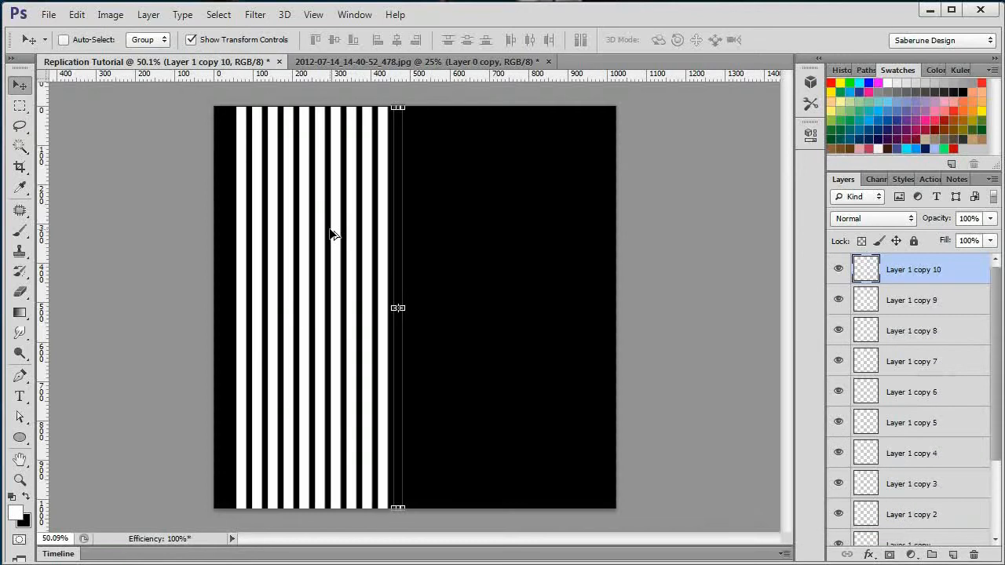
pyautogui.hotkey('ctrl', 'alt', 'shift', 't')
pyautogui.hotkey('ctrl', 'alt', 'shift', 't')
pyautogui.hotkey('ctrl', 'alt', 'shift', 't')
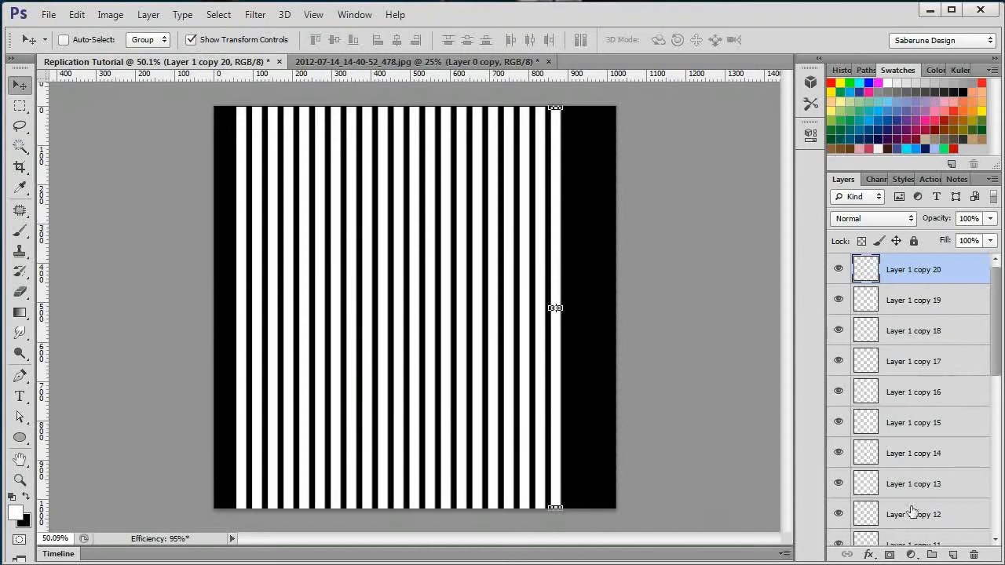
# Delete all the duplicate stripe layers from Layer 1 copy to Layer 1 copy 20, keeping Layer 1.
pyautogui.scroll(-3, 924, 392)
pyautogui.scroll(-6, 922, 396)
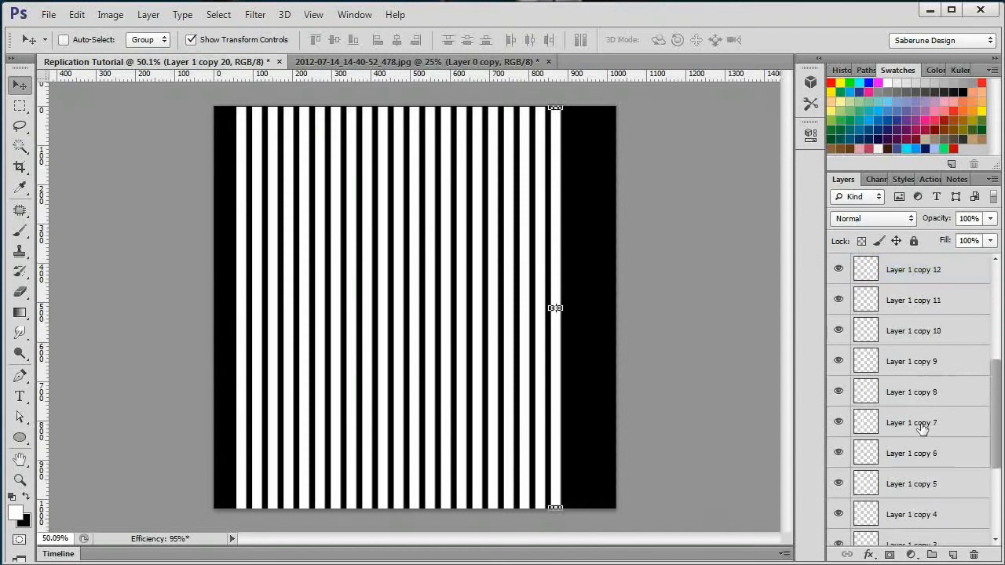
pyautogui.scroll(-5, 920, 414)
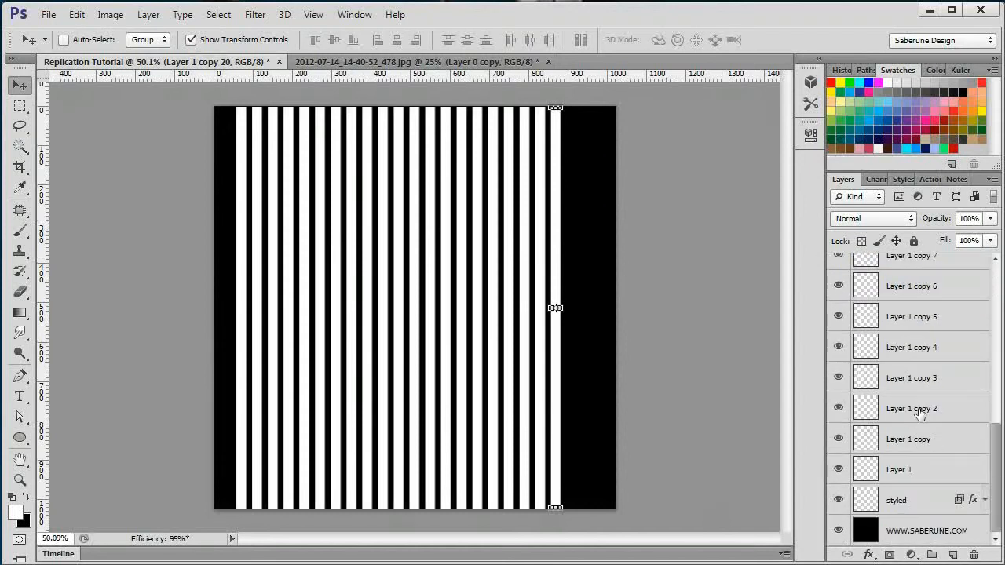
pyautogui.keyDown('shift'); pyautogui.click(931, 440); pyautogui.keyUp('shift')
pyautogui.click(952, 554)
pyautogui.scroll(-5, 939, 339)
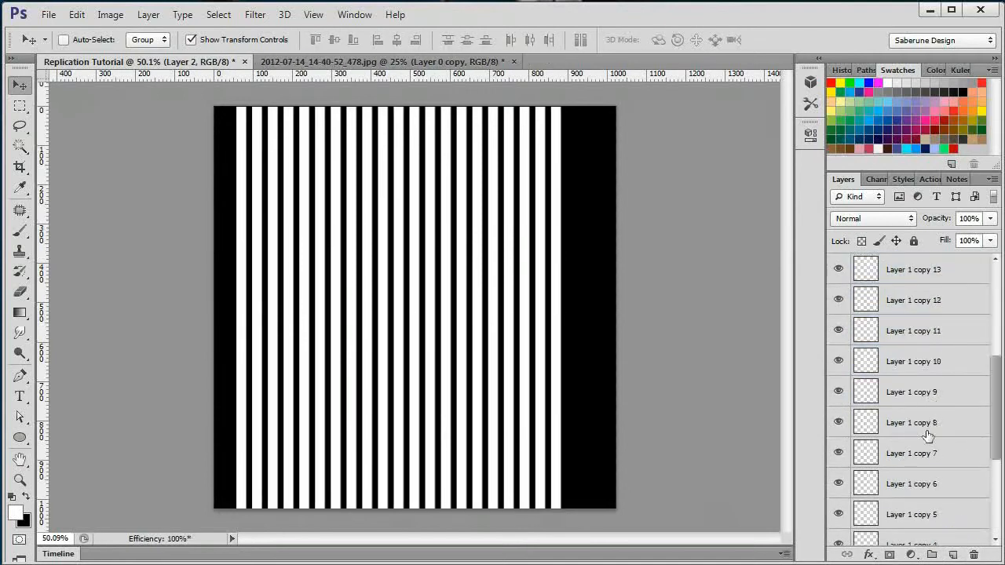
pyautogui.keyDown('shift'); pyautogui.click(980, 464); pyautogui.keyUp('shift')
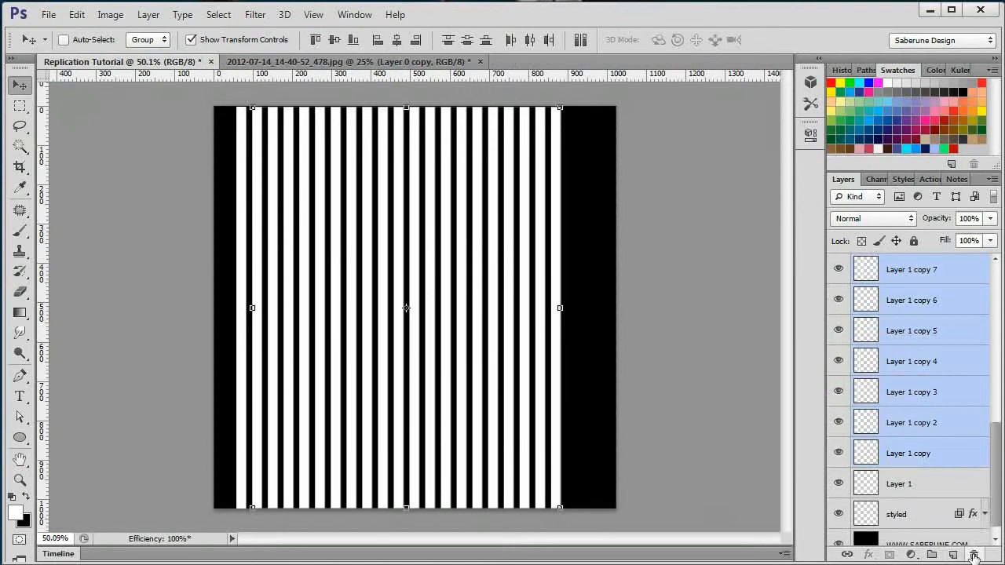
pyautogui.click(973, 554)
# Select the stripe's pixels on Layer 1 and move them 50 px right with Free Transform, to X 119.50 px.
pyautogui.click(19, 105)
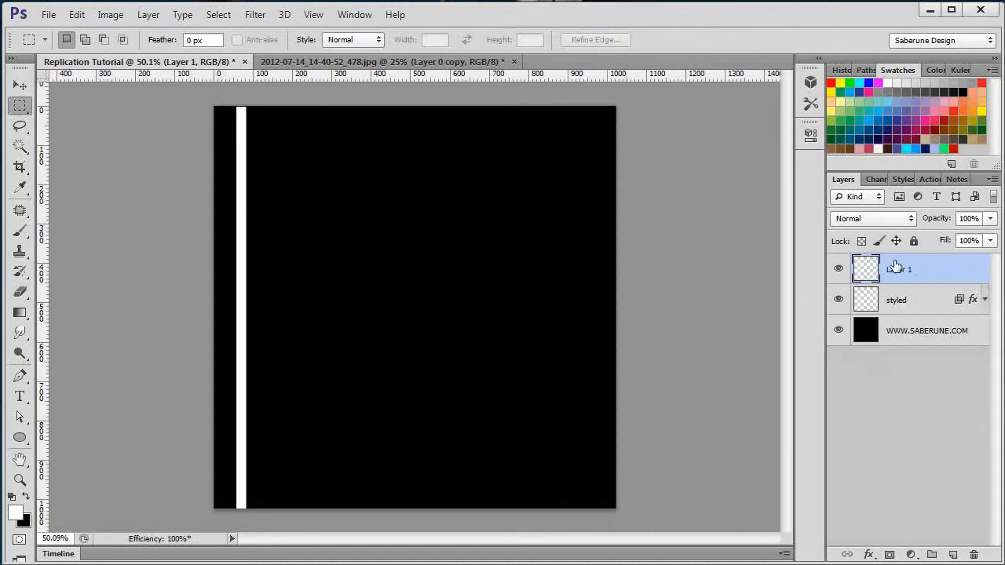
pyautogui.keyDown('ctrl'); pyautogui.click(861, 270); pyautogui.keyUp('ctrl')
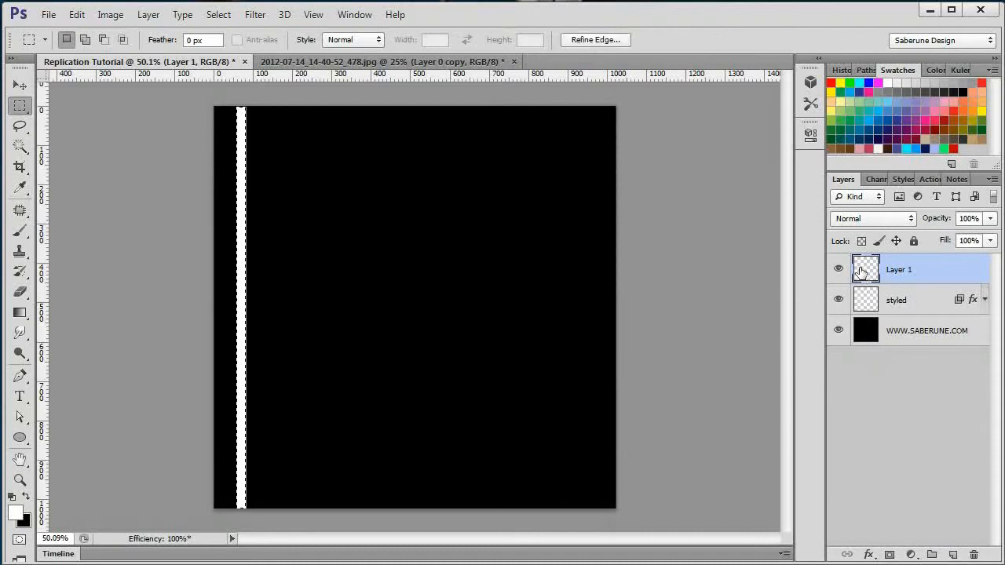
pyautogui.rightClick(245, 203)
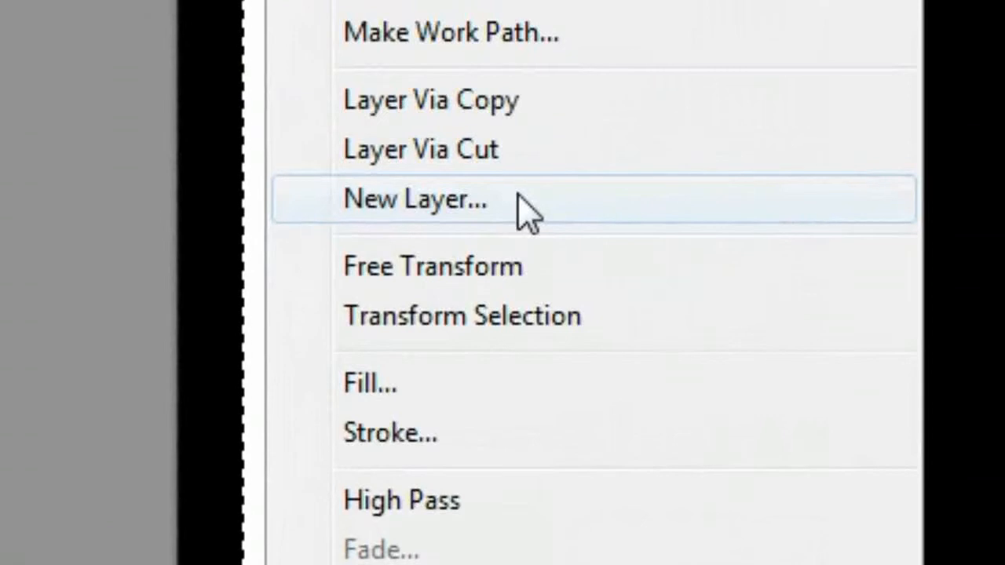
pyautogui.click(498, 287)
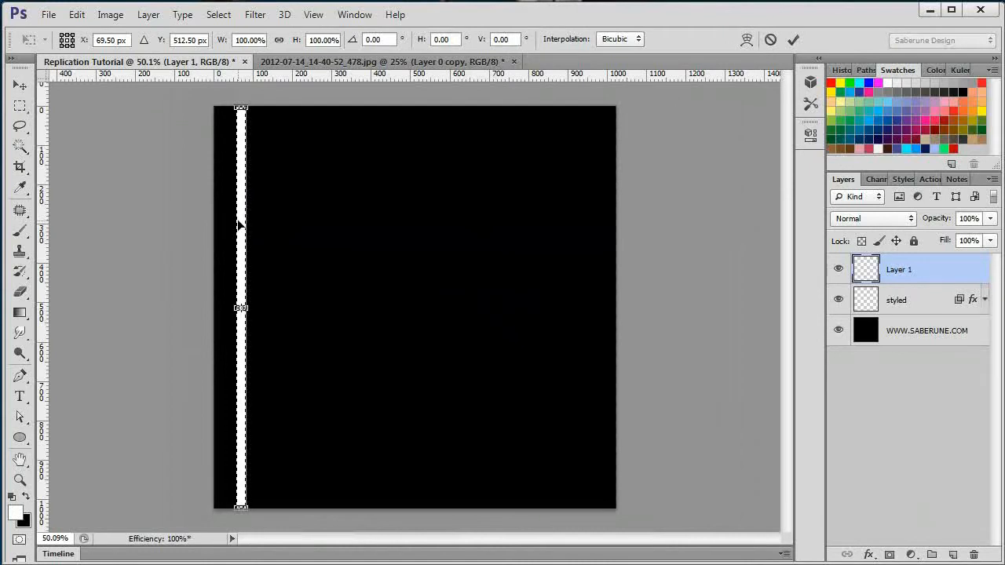
pyautogui.moveTo(243, 225); pyautogui.dragTo(260, 229)
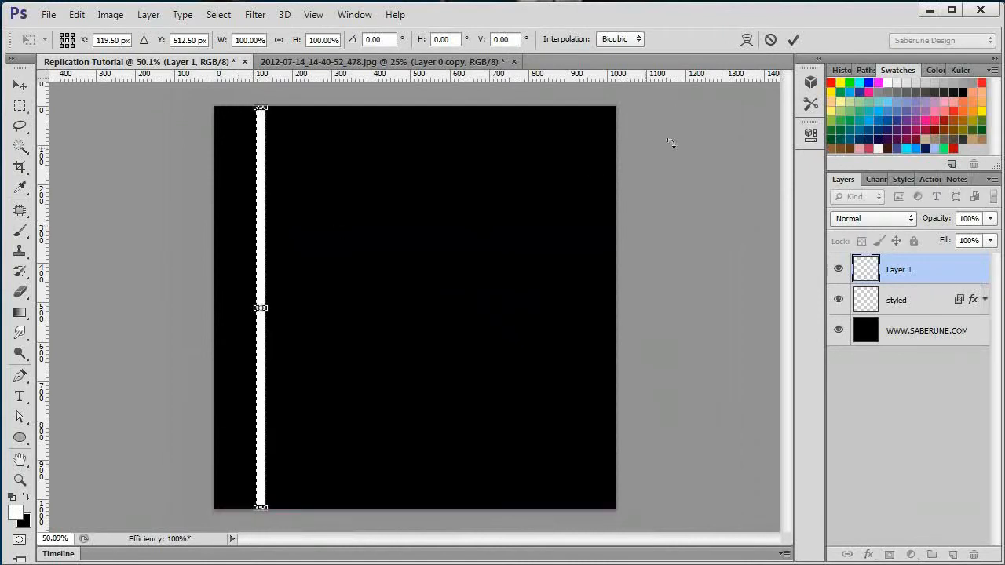
pyautogui.click(792, 40)
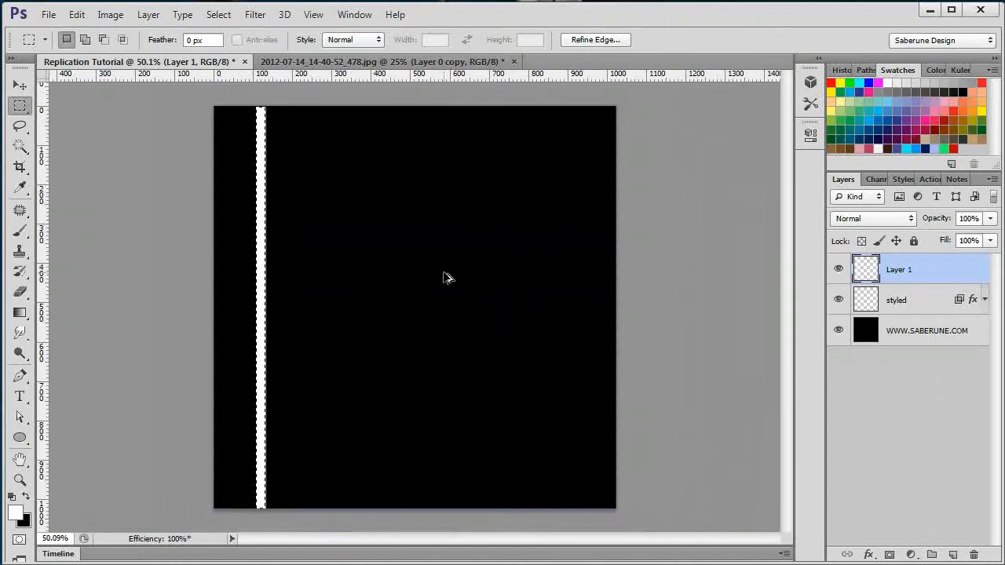
# Repeat the transform of the selected stripe 14 times, adding evenly spaced copies within Layer 1 itself.
pyautogui.hotkey('ctrl', 'alt', 'shift', 't')
pyautogui.hotkey('ctrl', 'alt', 'shift', 't')
pyautogui.hotkey('ctrl', 'alt', 'shift', 't')
pyautogui.hotkey('ctrl', 'alt', 'shift', 't')
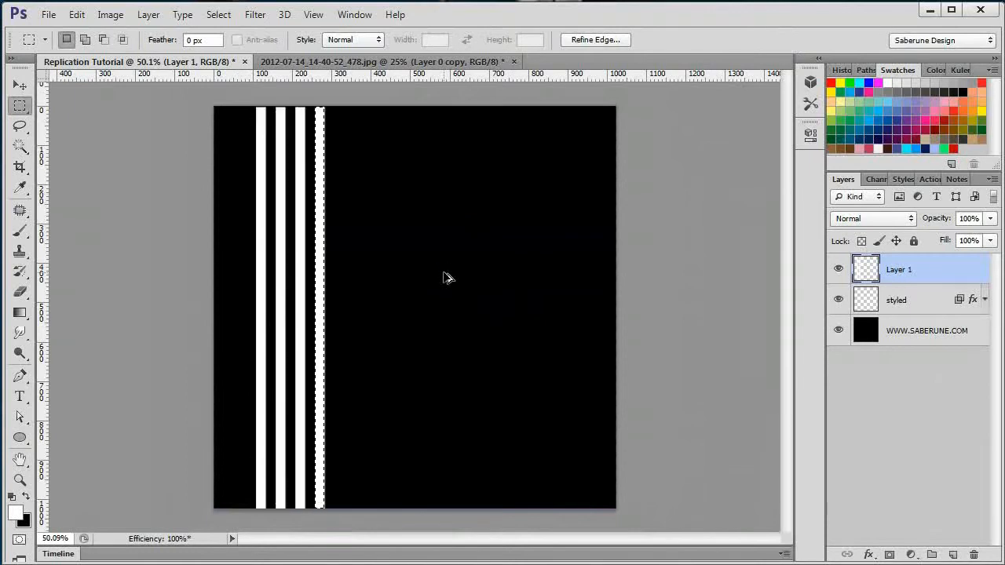
pyautogui.hotkey('ctrl', 'alt', 'shift', 't')
pyautogui.hotkey('ctrl', 'alt', 'shift', 't')
pyautogui.hotkey('ctrl', 'alt', 'shift', 't')
pyautogui.hotkey('ctrl', 'alt', 'shift', 't')
pyautogui.hotkey('ctrl', 'alt', 'shift', 't')
pyautogui.hotkey('ctrl', 'alt', 'shift', 't')
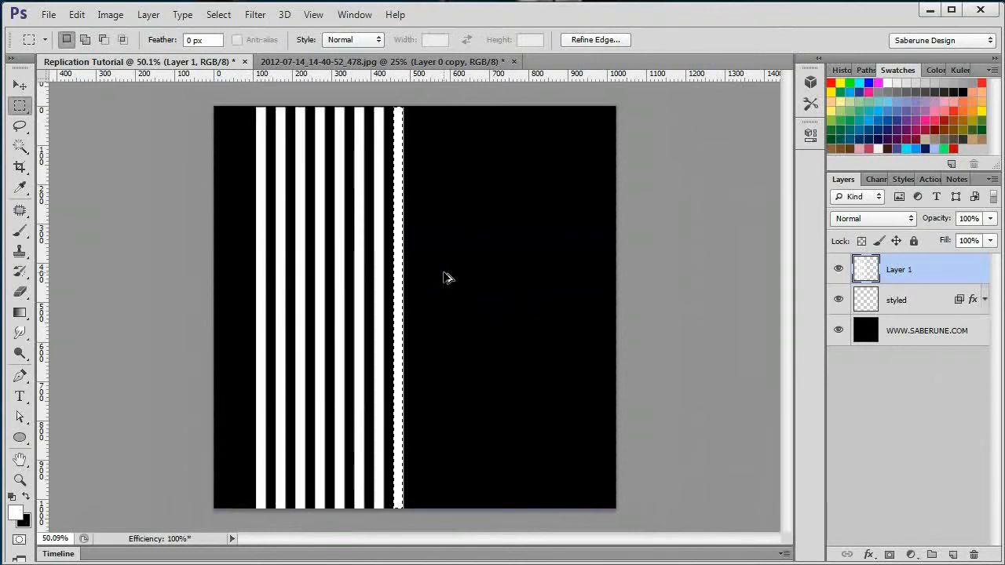
pyautogui.hotkey('ctrl', 'alt', 'shift', 't')
pyautogui.hotkey('ctrl', 'alt', 'shift', 't')
pyautogui.hotkey('ctrl', 'alt', 'shift', 't')
pyautogui.hotkey('ctrl', 'alt', 'shift', 't')
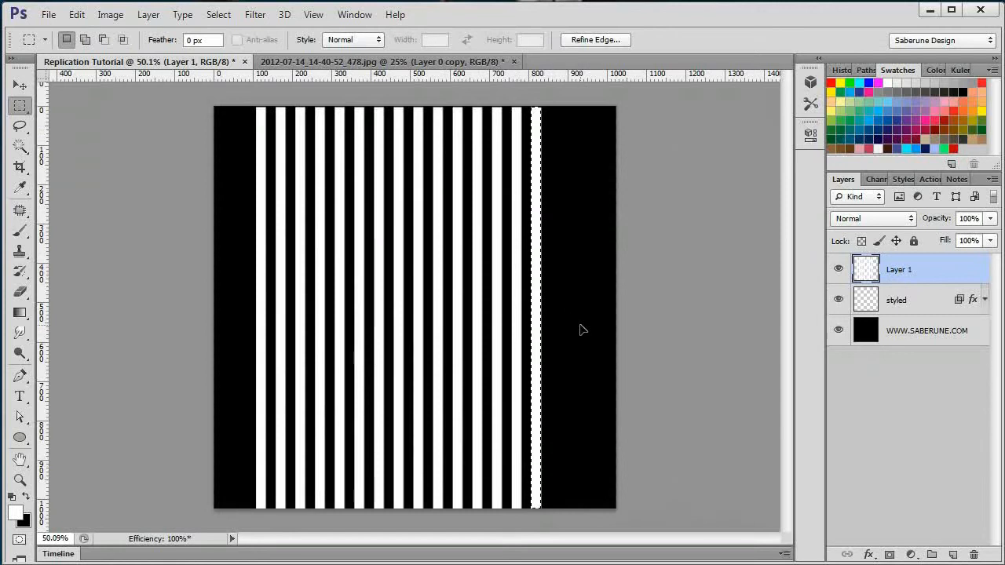
# Clear all the stripes from Layer 1 and remove the selection.
pyautogui.hotkey('ctrl', 'a')
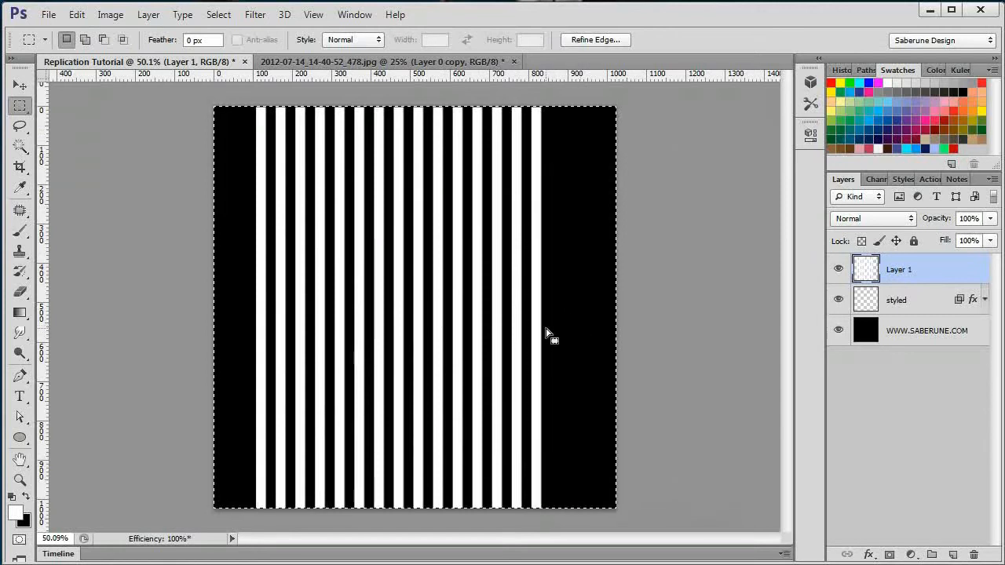
pyautogui.press('Delete')
pyautogui.hotkey('ctrl', 'd')
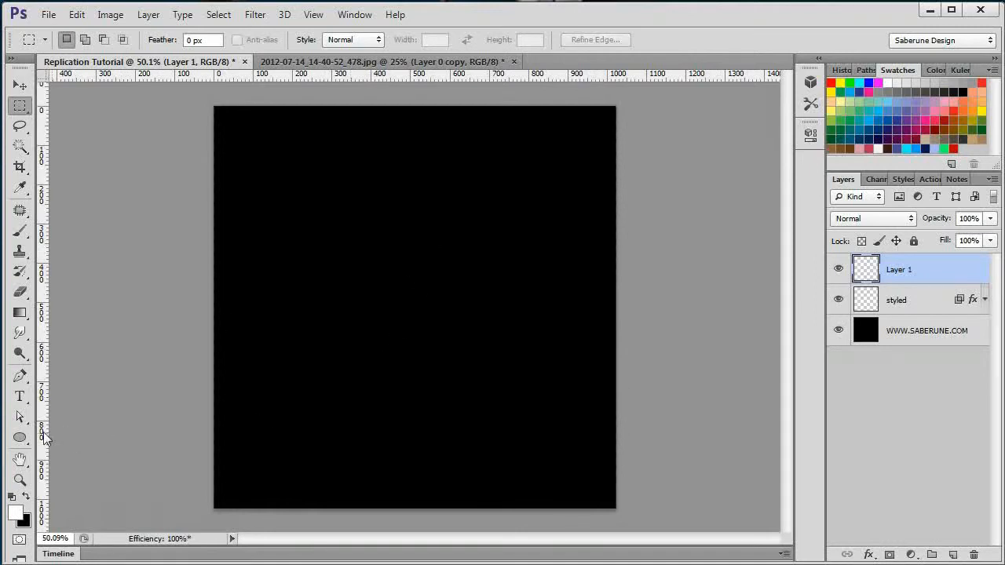
# Draw a 100 px white circle as a shape and rotate its path 30° about a reference point near the canvas centre.
pyautogui.click(20, 437)
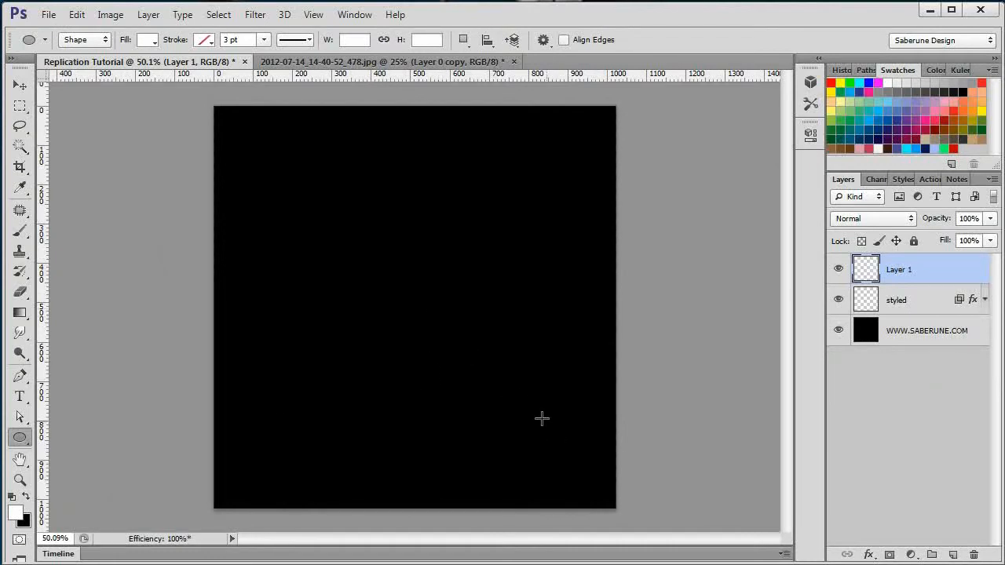
pyautogui.moveTo(534, 415); pyautogui.dragTo(495, 364)
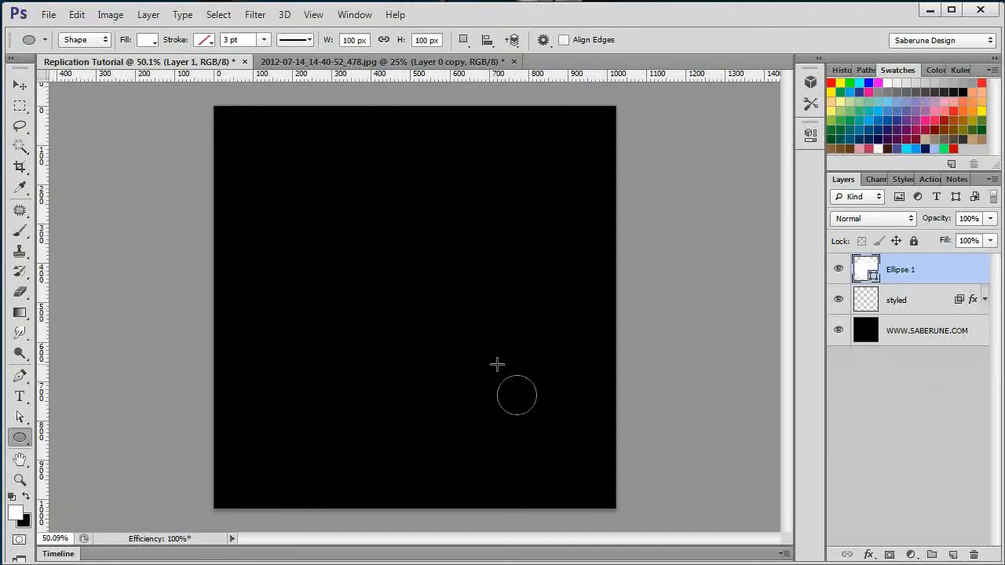
pyautogui.rightClick(515, 395)
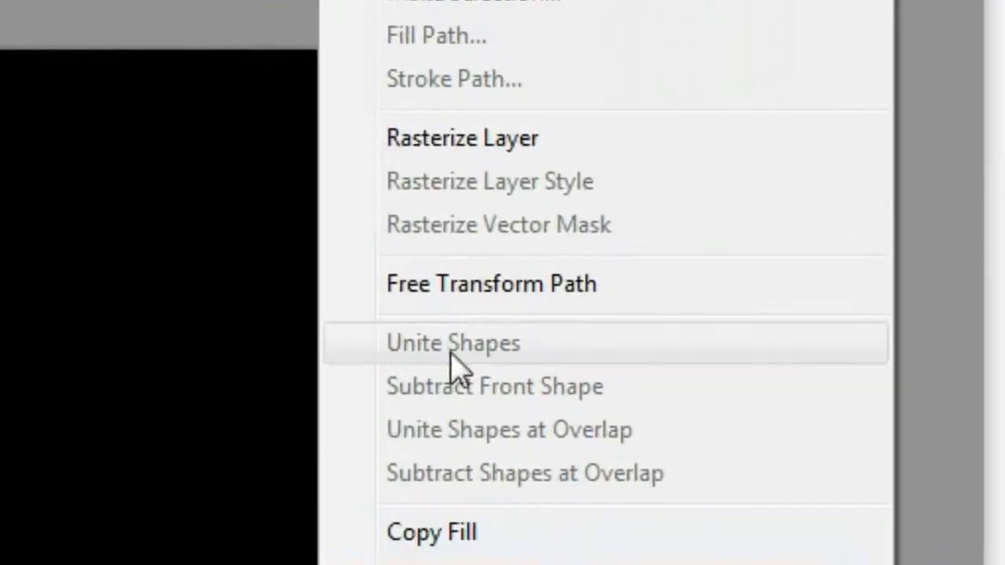
pyautogui.click(457, 298)
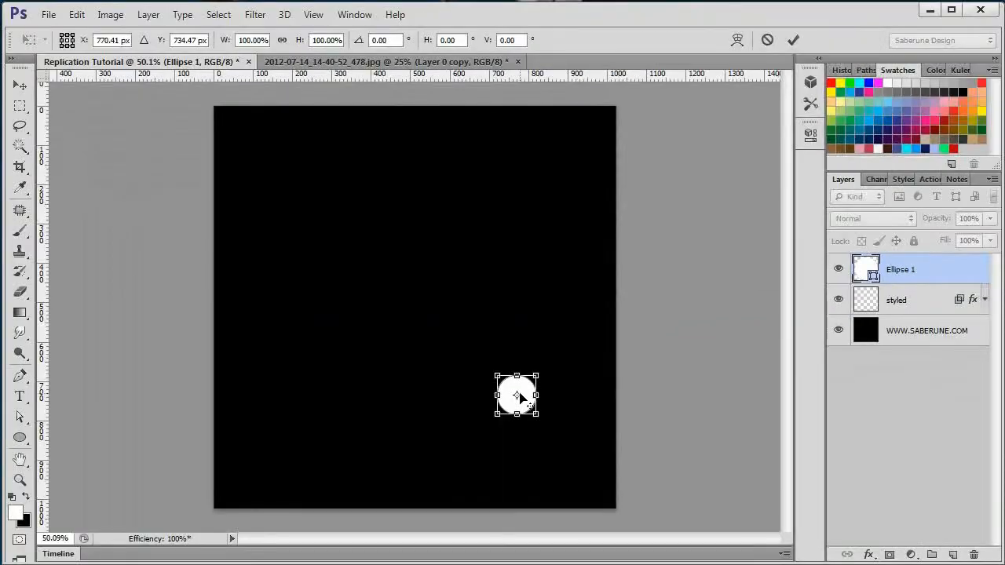
pyautogui.moveTo(515, 394); pyautogui.dragTo(447, 310)
pyautogui.moveTo(554, 353); pyautogui.dragTo(544, 421)
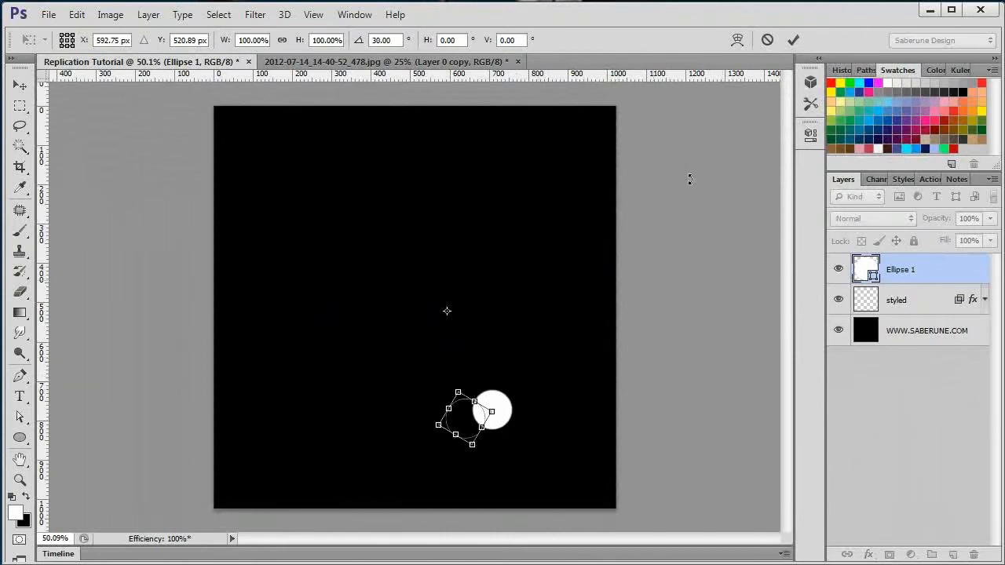
pyautogui.click(792, 39)
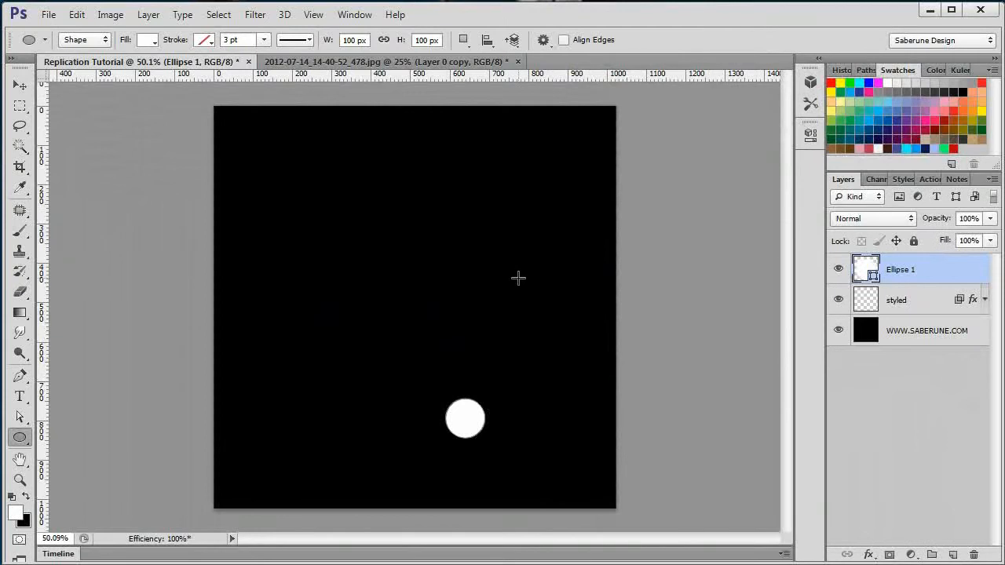
# Repeat the rotation with copying 11 times to complete a ring of 12 circles on the Ellipse 1 layer.
pyautogui.hotkey('ctrl', 'alt', 'shift', 't')
pyautogui.hotkey('ctrl', 'alt', 'shift', 't')
pyautogui.hotkey('ctrl', 'alt', 'shift', 't')
pyautogui.hotkey('ctrl', 'alt', 'shift', 't')
pyautogui.hotkey('ctrl', 'alt', 'shift', 't')
pyautogui.hotkey('ctrl', 'alt', 'shift', 't')
pyautogui.hotkey('ctrl', 'alt', 'shift', 't')
pyautogui.hotkey('ctrl', 'alt', 'shift', 't')
pyautogui.hotkey('ctrl', 'alt', 'shift', 't')
pyautogui.hotkey('ctrl', 'alt', 'shift', 't')
pyautogui.hotkey('ctrl', 'alt', 'shift', 't')
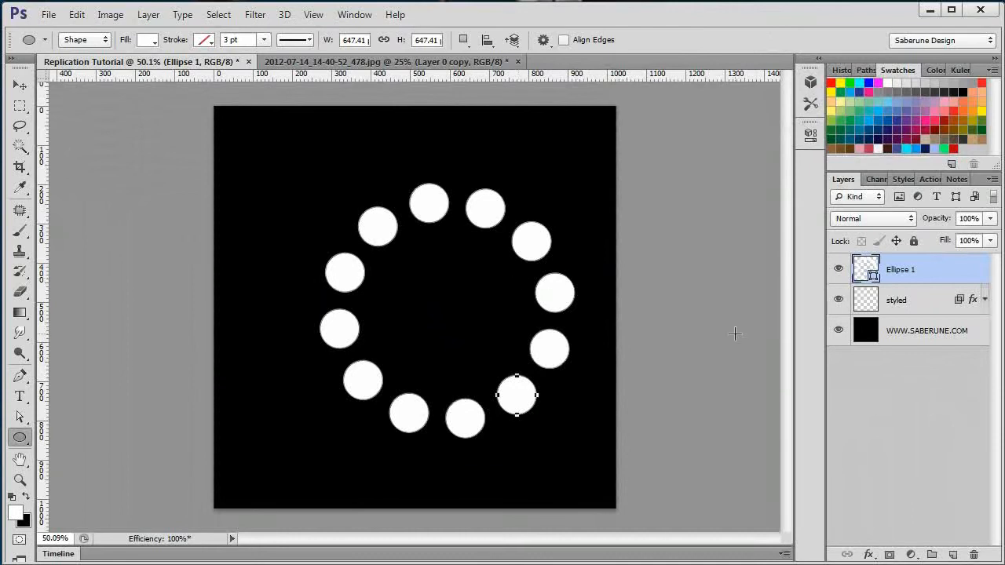
# Hide the Ellipse 1 layer and make a circular marquee selection near the canvas centre with the styled layer active.
pyautogui.click(838, 269)
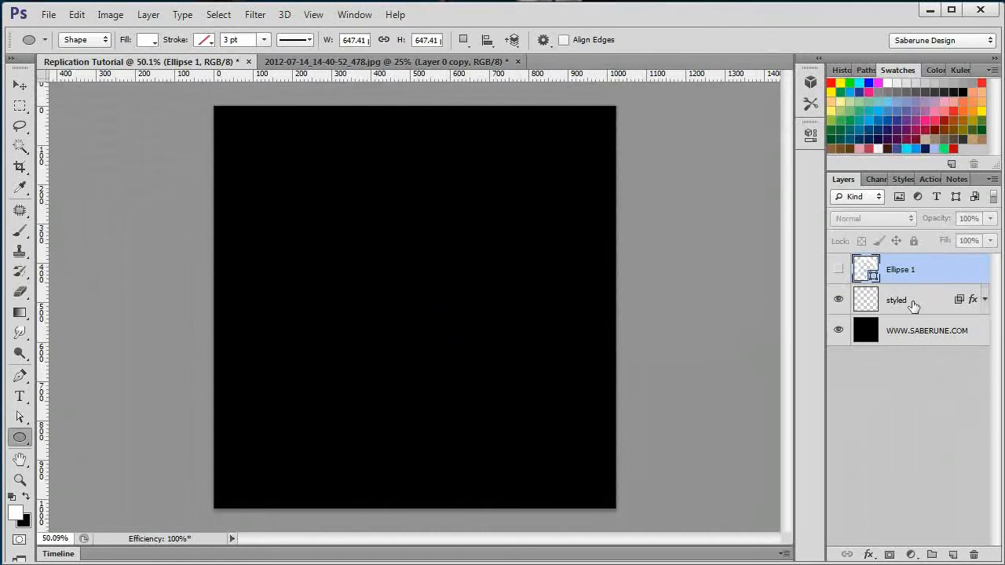
pyautogui.click(910, 300)
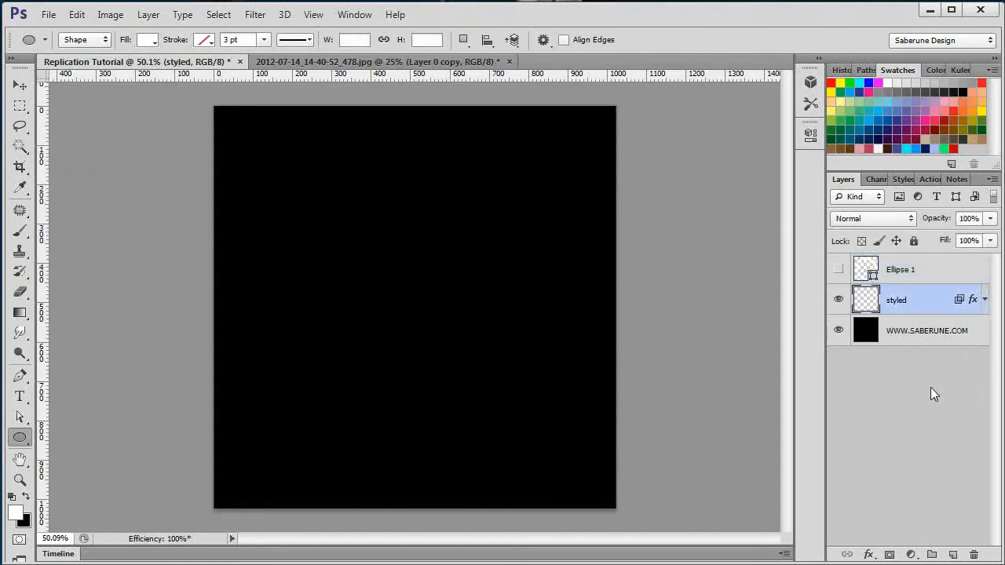
pyautogui.click(22, 108)
pyautogui.click(60, 117)
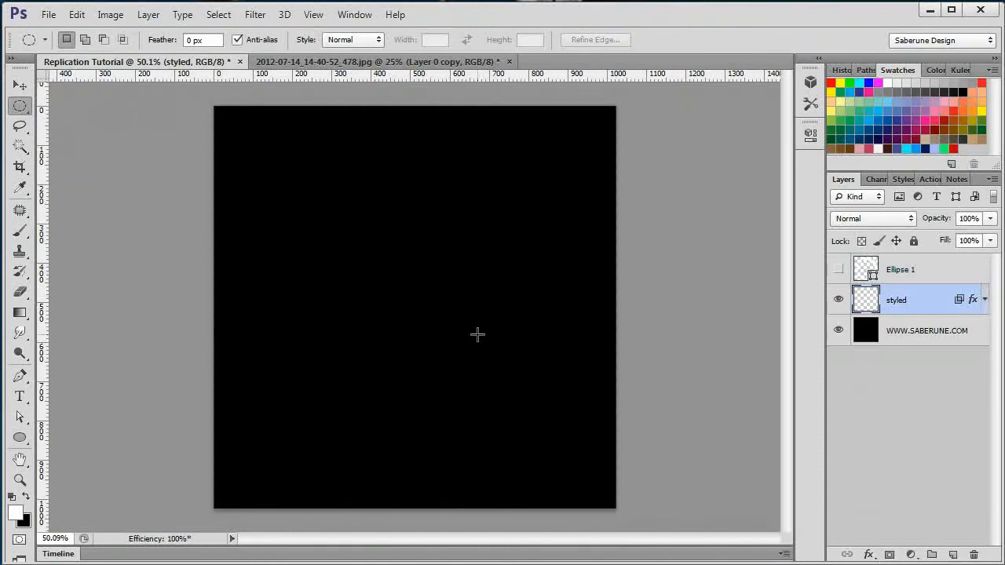
pyautogui.moveTo(383, 270)
pyautogui.mouseDown()
pyautogui.moveTo(498, 384)
pyautogui.moveTo(466, 371)
pyautogui.mouseUp()
# Stroke the circular selection on the styled layer with a 10 px white line, located at Center.
pyautogui.rightClick(426, 318)
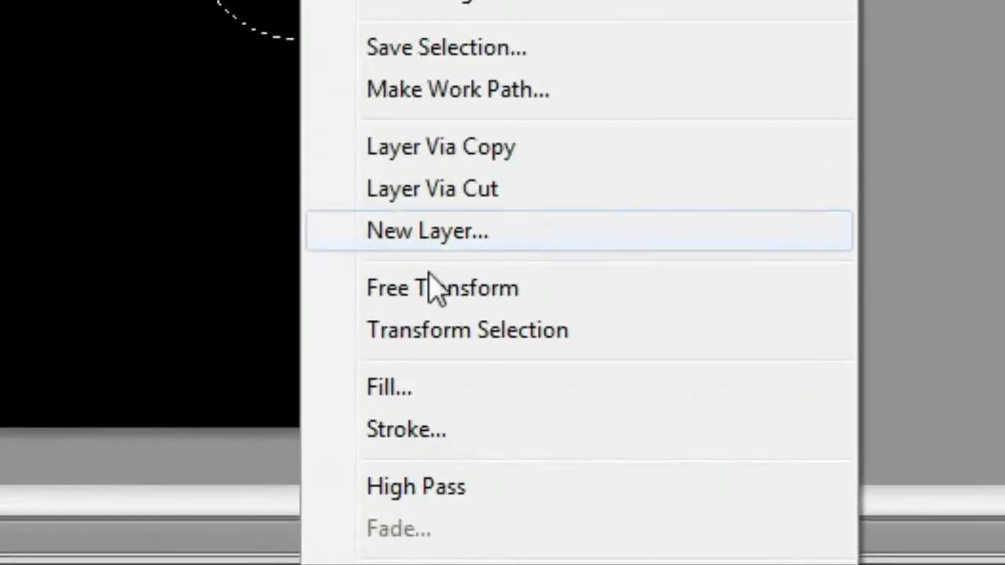
pyautogui.click(412, 436)
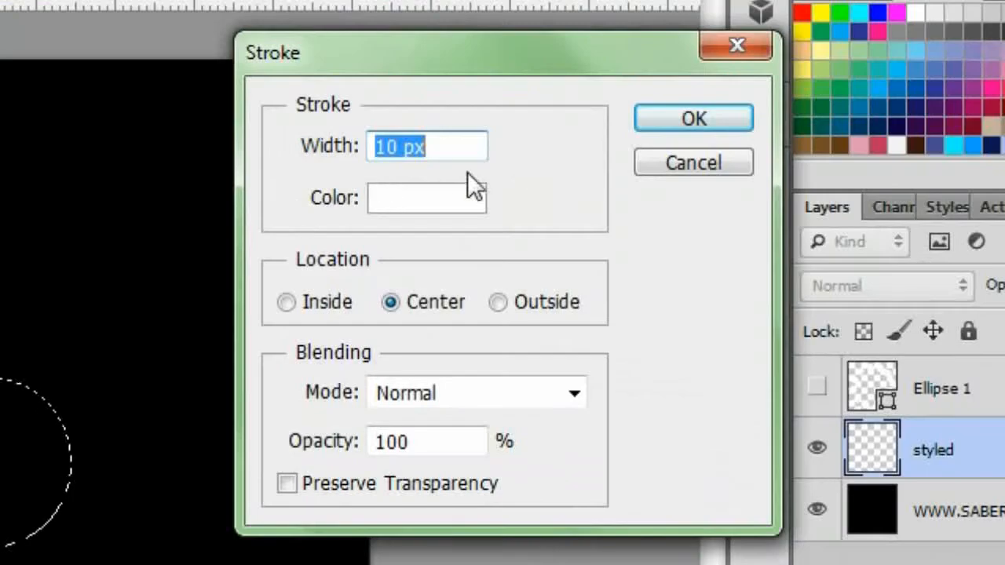
pyautogui.click(691, 122)
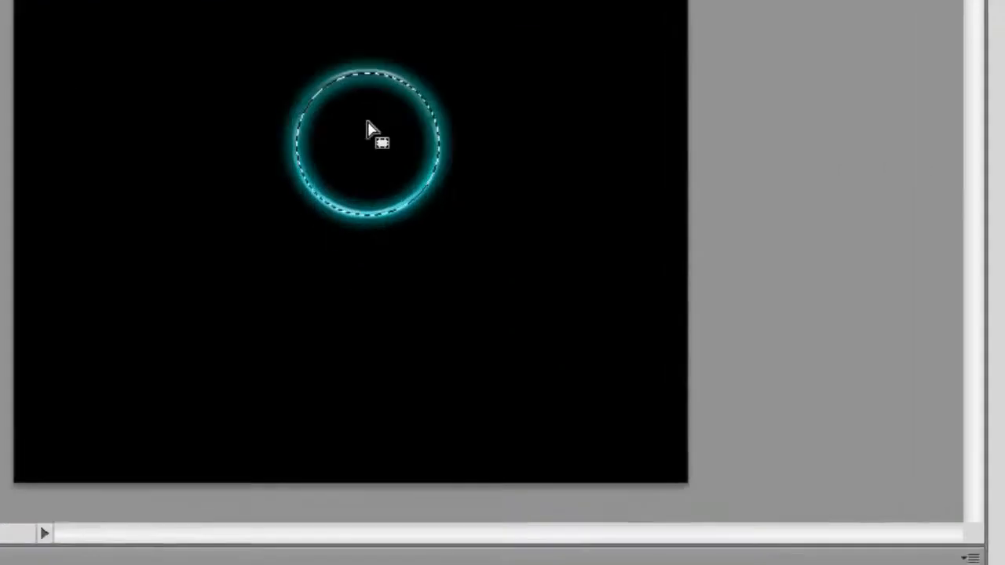
# Rotate a copy of the glowing ring 15° about a reference point moved to about X 495 px, Y 465 px.
pyautogui.rightClick(372, 131)
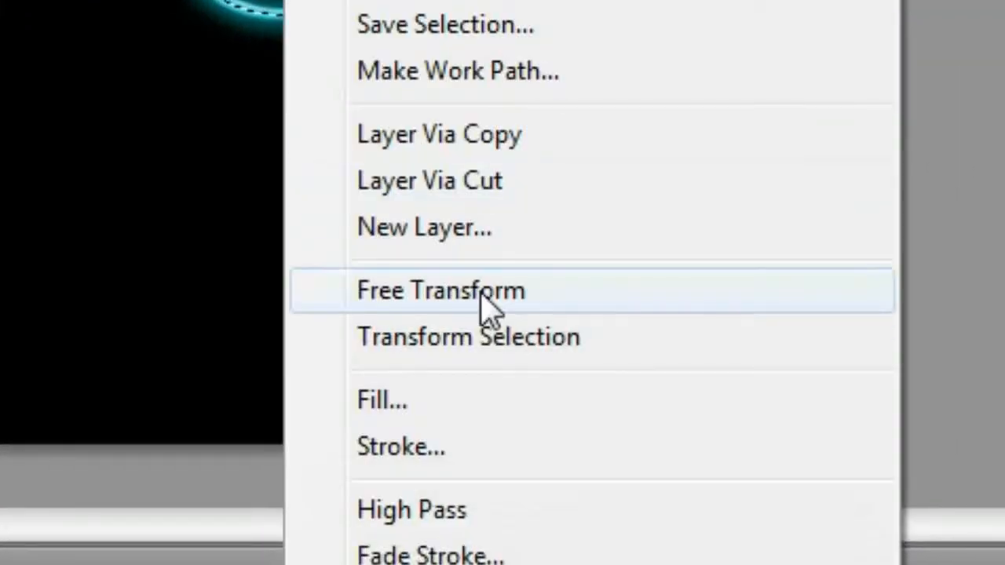
pyautogui.click(496, 398)
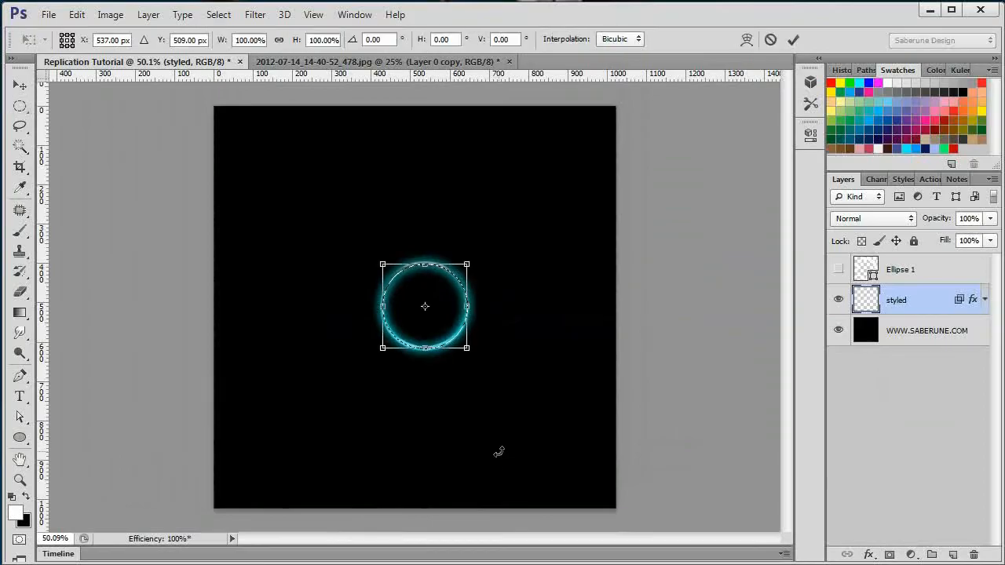
pyautogui.moveTo(424, 306); pyautogui.dragTo(408, 289)
pyautogui.moveTo(496, 250); pyautogui.dragTo(501, 282)
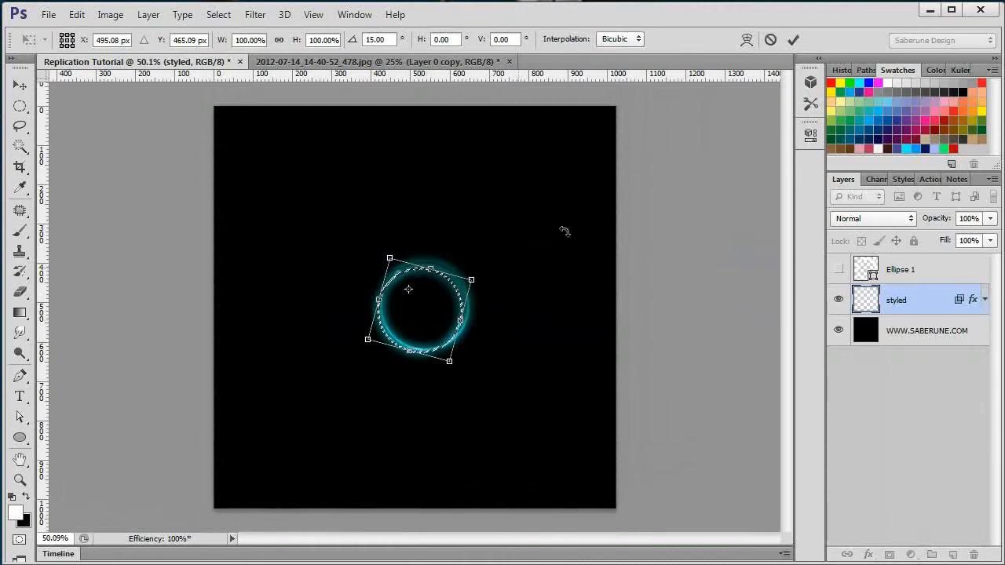
pyautogui.click(793, 39)
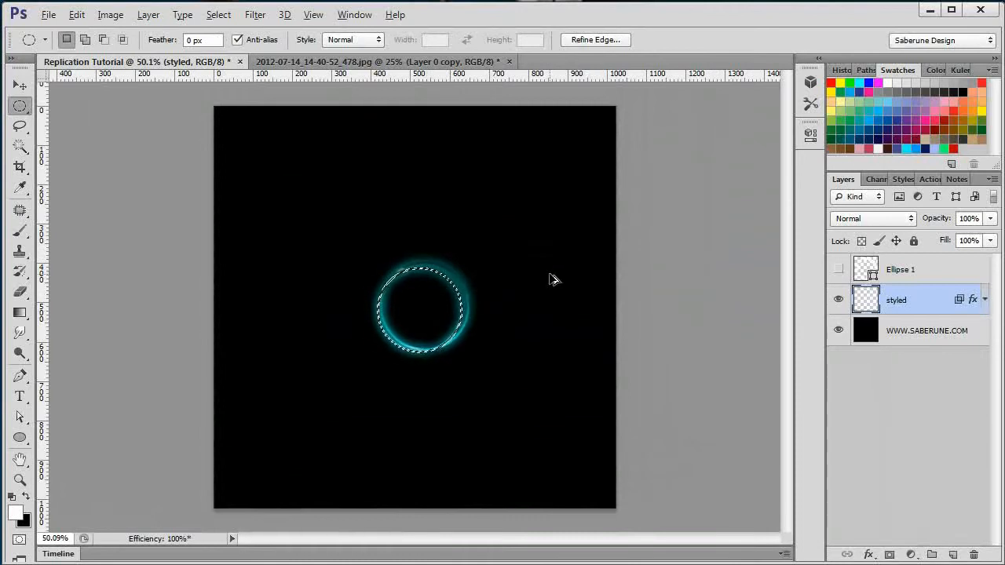
# Repeat the 15° rotation with copying to fan several glowing rings around the reference point.
pyautogui.hotkey('ctrl', 'alt', 'shift', 'Left')
pyautogui.hotkey('ctrl', 'alt', 'shift', 'Left')
pyautogui.hotkey('ctrl', 'alt', 'shift', 'Left')
pyautogui.hotkey('ctrl', 'alt', 'shift', 'Left')
pyautogui.hotkey('ctrl', 'alt', 'shift', 'Left')
pyautogui.hotkey('ctrl', 'alt', 'shift', 'Left')
pyautogui.hotkey('ctrl', 'alt', 'shift', 'Left')
pyautogui.hotkey('ctrl', 'alt', 'shift', 'Left')
pyautogui.hotkey('ctrl', 'alt', 'shift', 'Left')
pyautogui.hotkey('ctrl', 'alt', 'shift', 'Up')
pyautogui.hotkey('ctrl', 'alt', 'shift', 'Up')
pyautogui.hotkey('ctrl', 'alt', 'shift', 'Up')
pyautogui.hotkey('ctrl', 'alt', 'shift', 'Up')
pyautogui.hotkey('ctrl', 'alt', 'shift', 'Up')
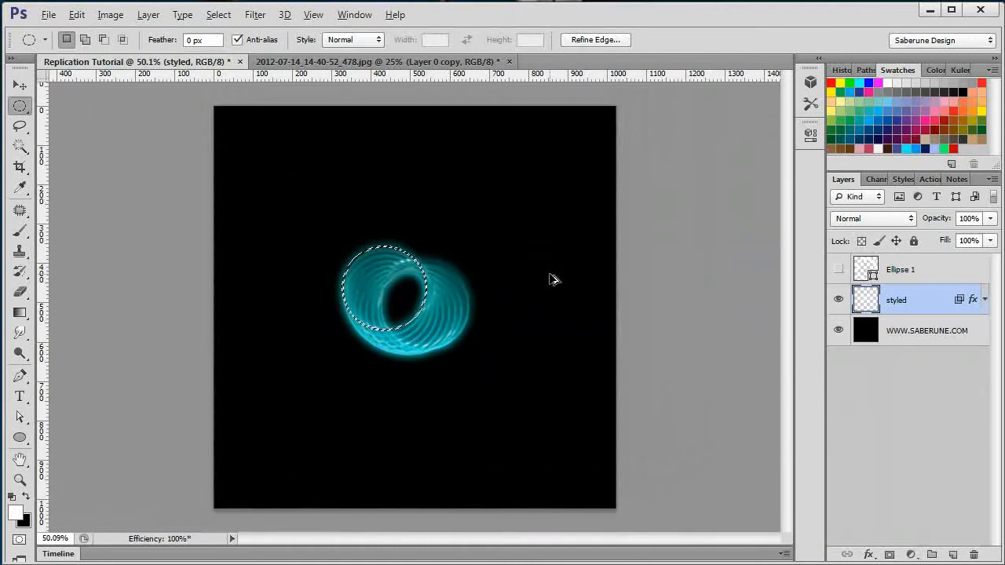
# Undo all the rotated ring copies back to the single glowing ring with its circular selection.
pyautogui.hotkey('ctrl', 'alt', 'z')
pyautogui.hotkey('ctrl', 'alt', 'z')
pyautogui.hotkey('ctrl', 'alt', 'z')
pyautogui.hotkey('ctrl', 'alt', 'z')
pyautogui.hotkey('ctrl', 'alt', 'z')
pyautogui.hotkey('ctrl', 'alt', 'z')
pyautogui.hotkey('ctrl', 'alt', 'z')
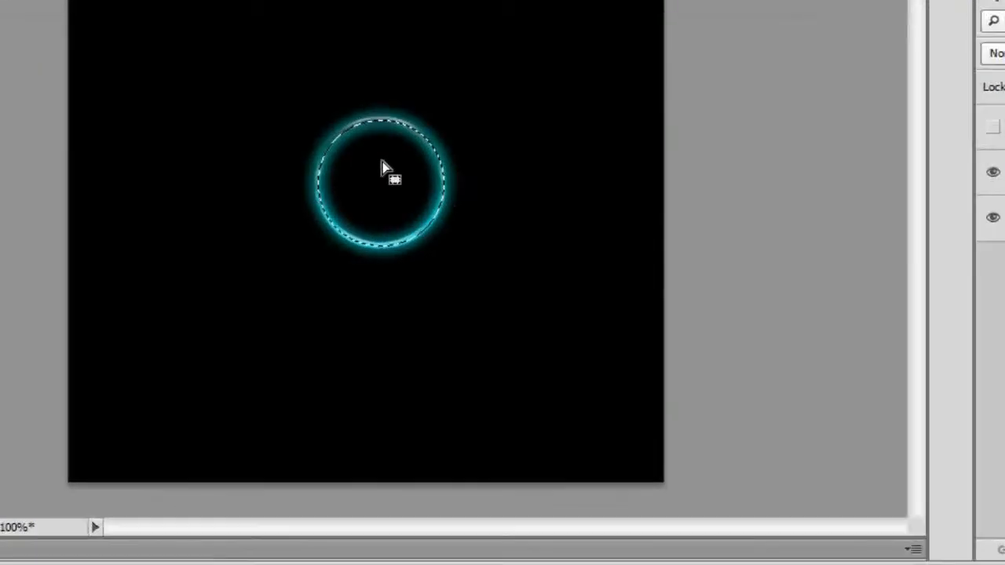
# Rotate only the circular selection 15° about an up-left offset reference point, and delete the part of the ring outside it.
pyautogui.rightClick(426, 298)
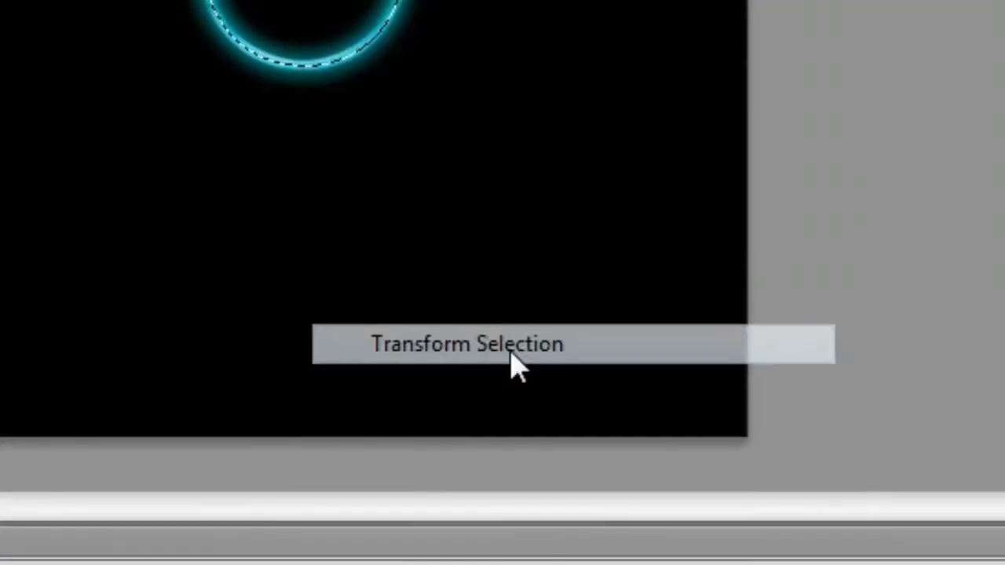
pyautogui.click(511, 354)
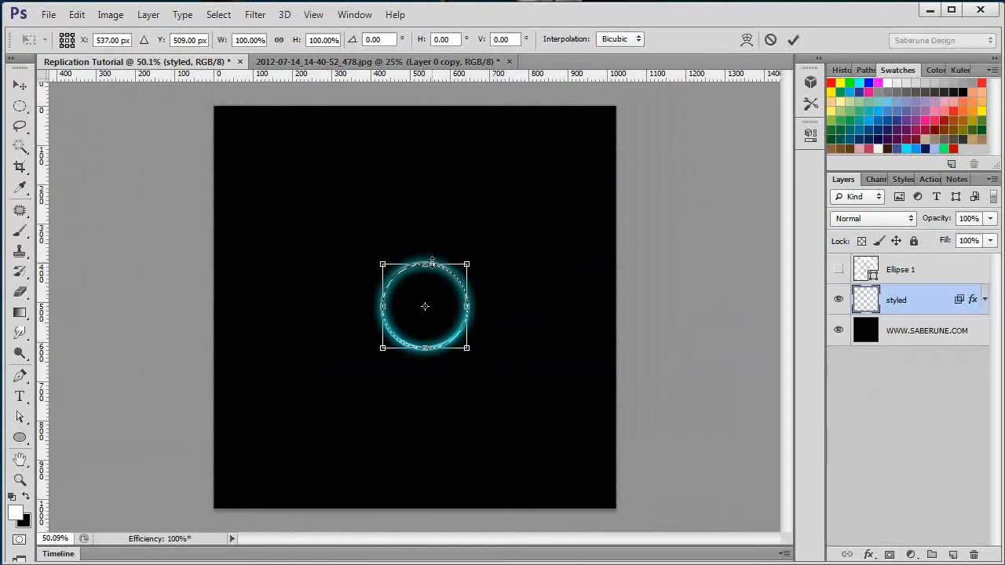
pyautogui.moveTo(414, 299); pyautogui.dragTo(402, 287)
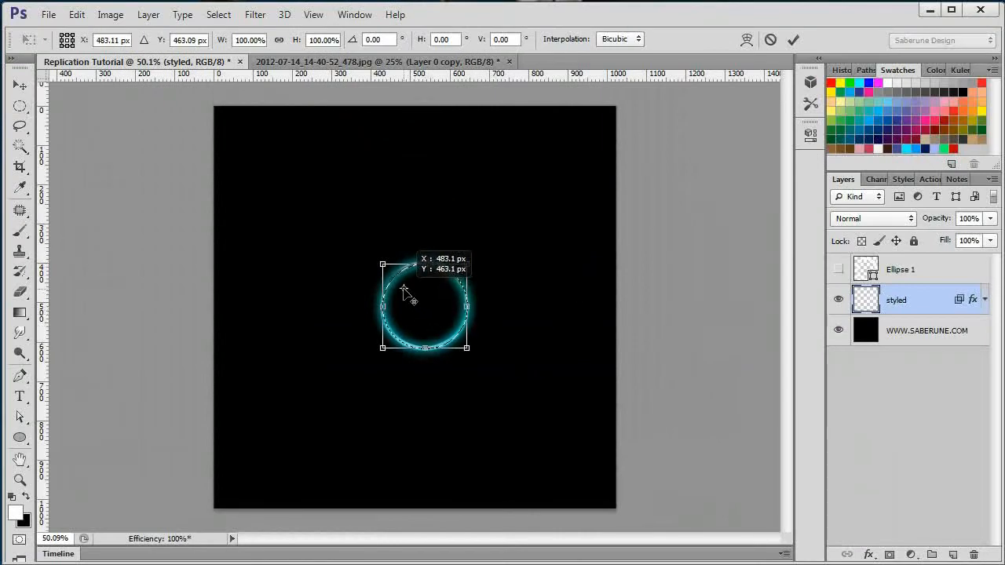
pyautogui.moveTo(508, 253); pyautogui.dragTo(501, 288)
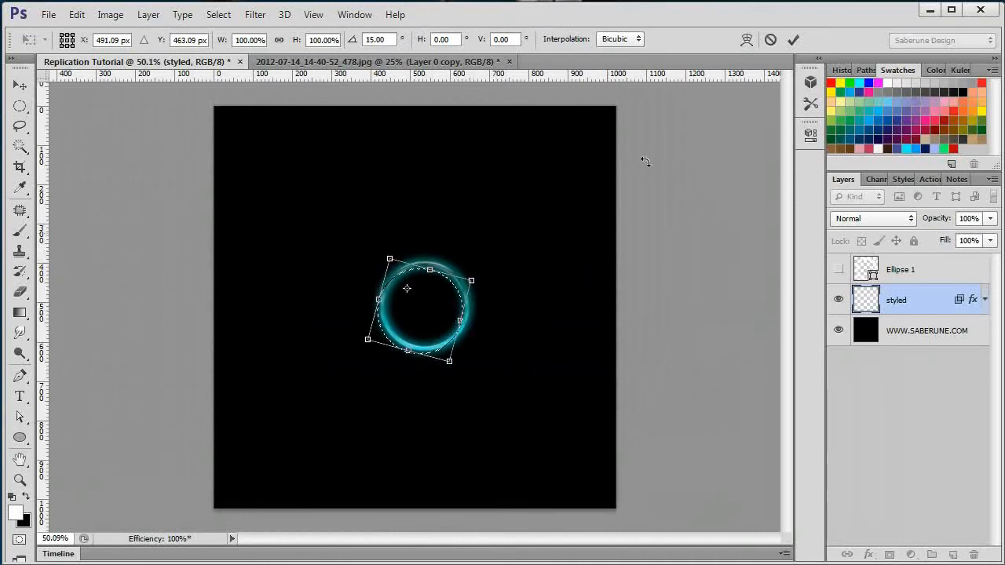
pyautogui.click(793, 40)
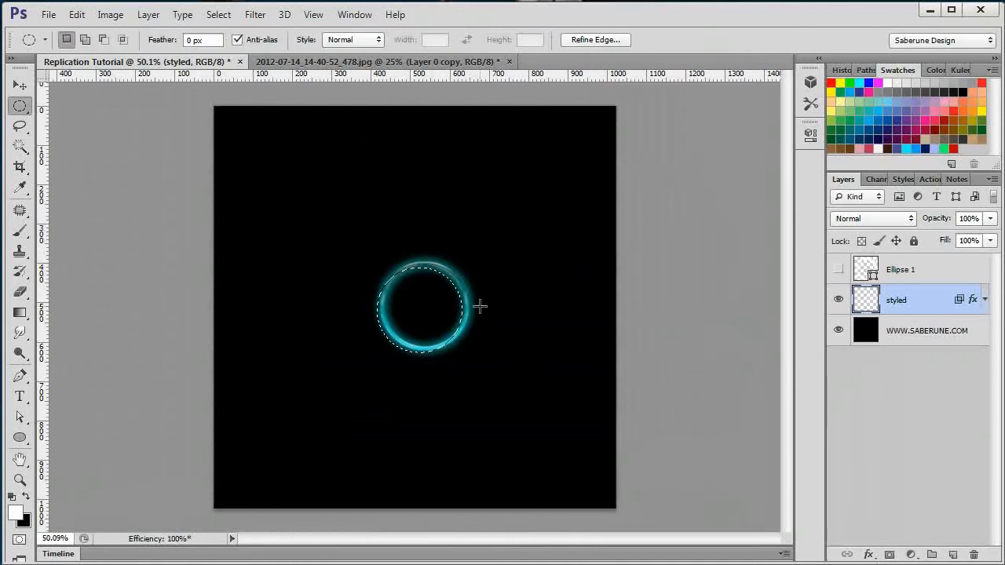
pyautogui.hotkey('ctrl', 'shift', 'i')
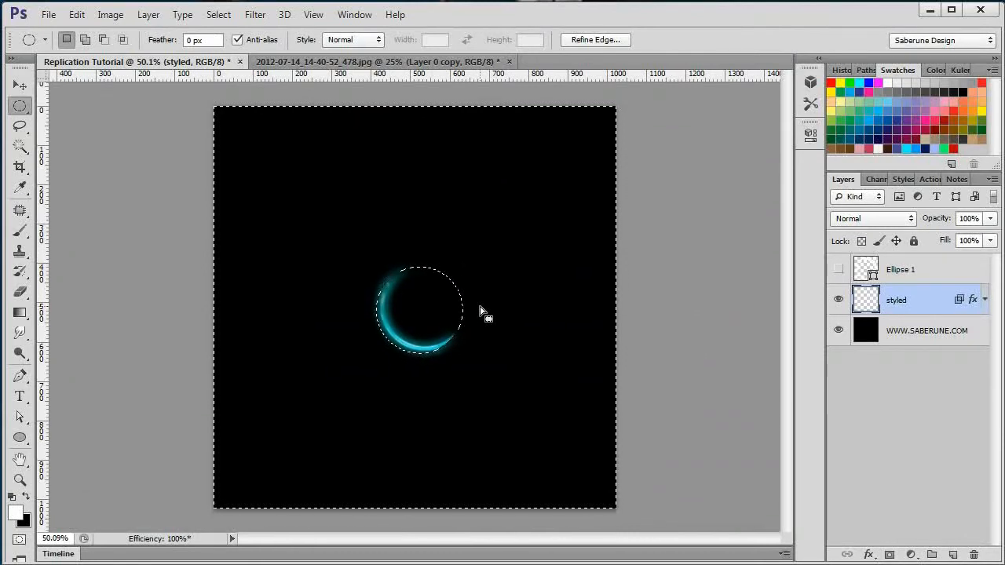
# Invert the selection back and replicate the remaining crescent by repeated rotation into a full swirl, ending with nothing selected.
pyautogui.hotkey('ctrl', 'shift', 'i')
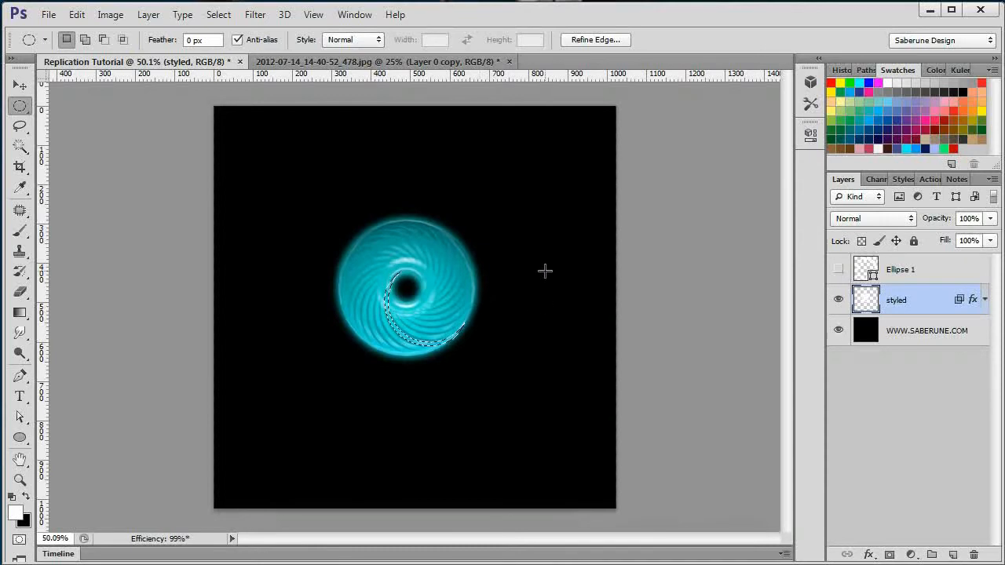
pyautogui.hotkey('ctrl', 'd')
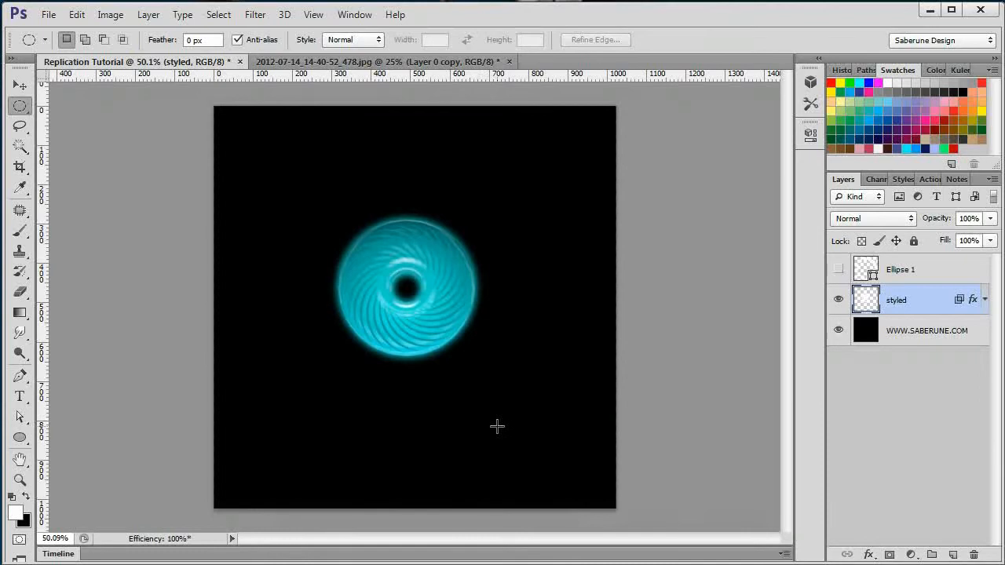
# Duplicate the styled layer with the original hidden, and cut all content from the copy.
pyautogui.moveTo(934, 306); pyautogui.dragTo(935, 299)
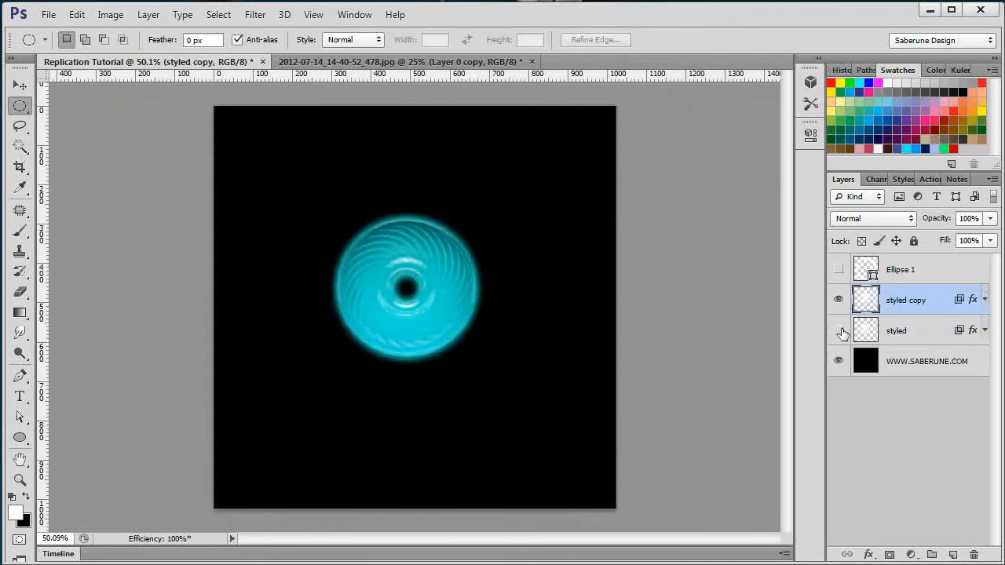
pyautogui.click(838, 330)
pyautogui.hotkey('ctrl', 'a')
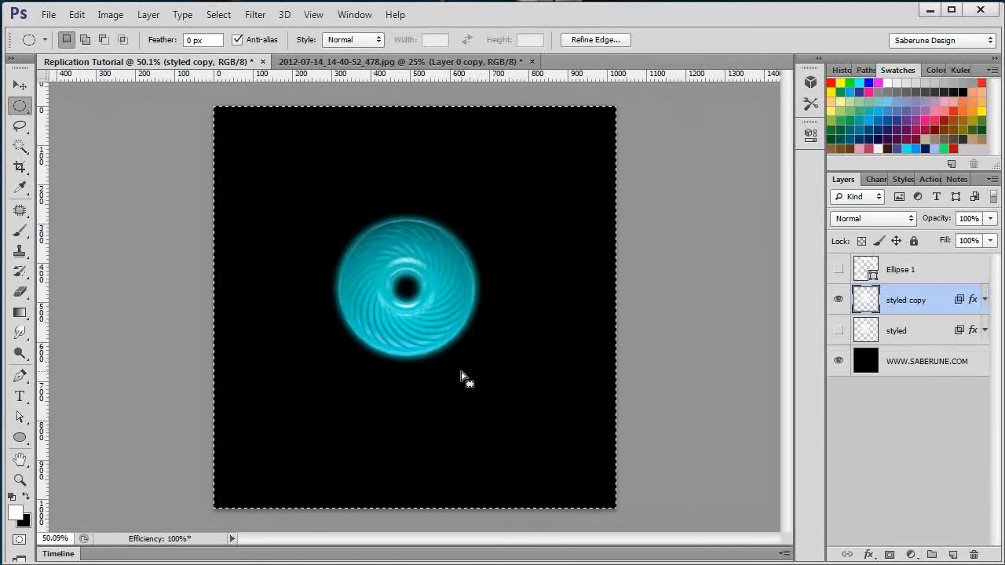
pyautogui.hotkey('ctrl', 'x')
pyautogui.click(460, 375)
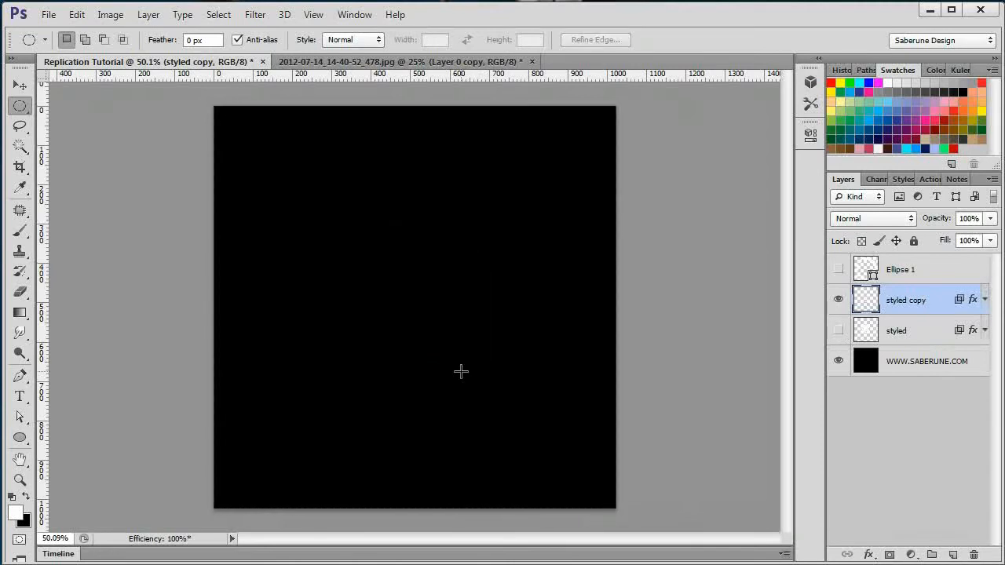
# Make a circular marquee selection centred at about X 550 px, Y 590 px and stroke it 10 px white, located at Center.
pyautogui.moveTo(378, 286); pyautogui.dragTo(487, 389)
pyautogui.rightClick(424, 339)
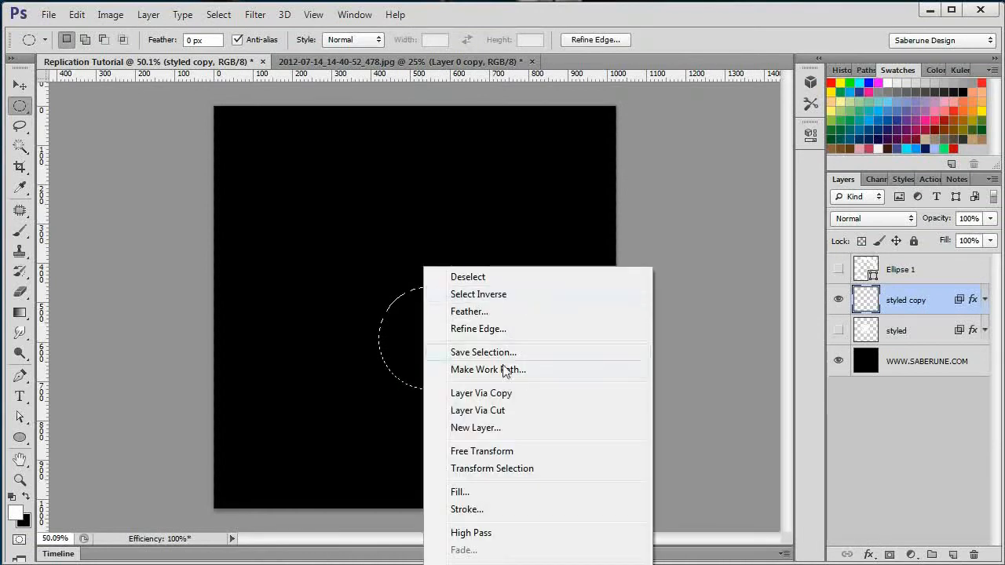
pyautogui.click(466, 509)
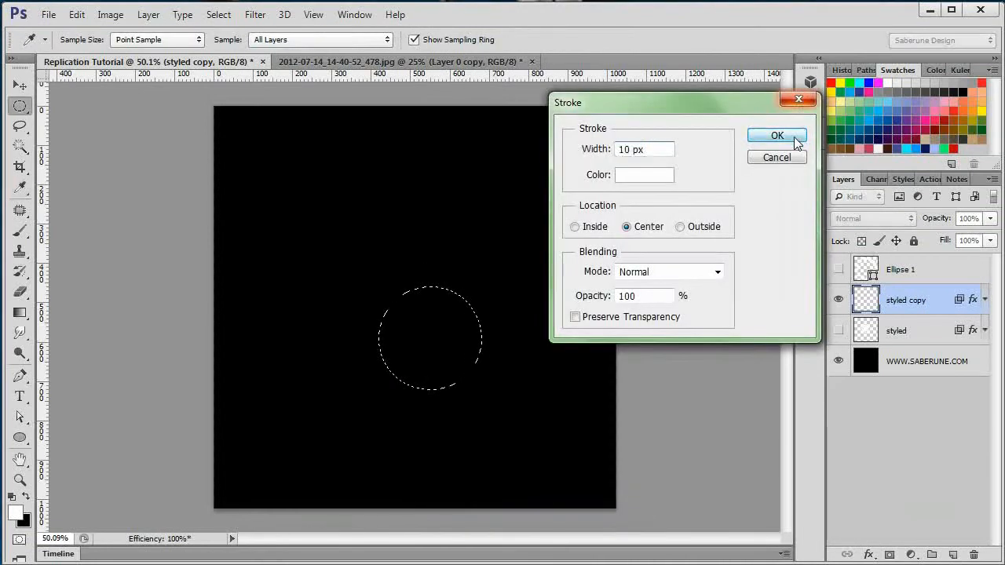
pyautogui.click(794, 137)
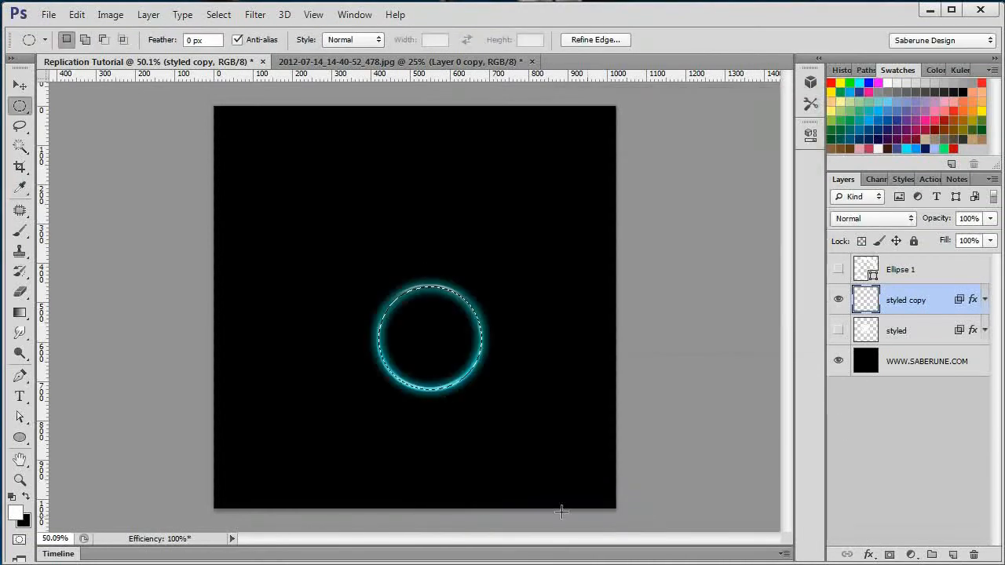
# Scale a copy of the glowing ring about its centre to about 125% in width and height.
pyautogui.rightClick(432, 324)
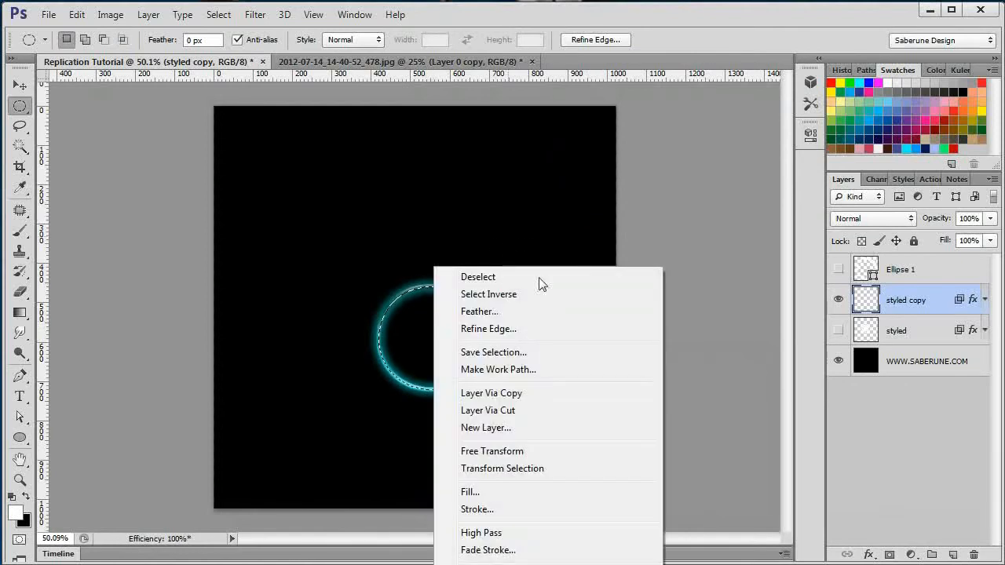
pyautogui.click(482, 459)
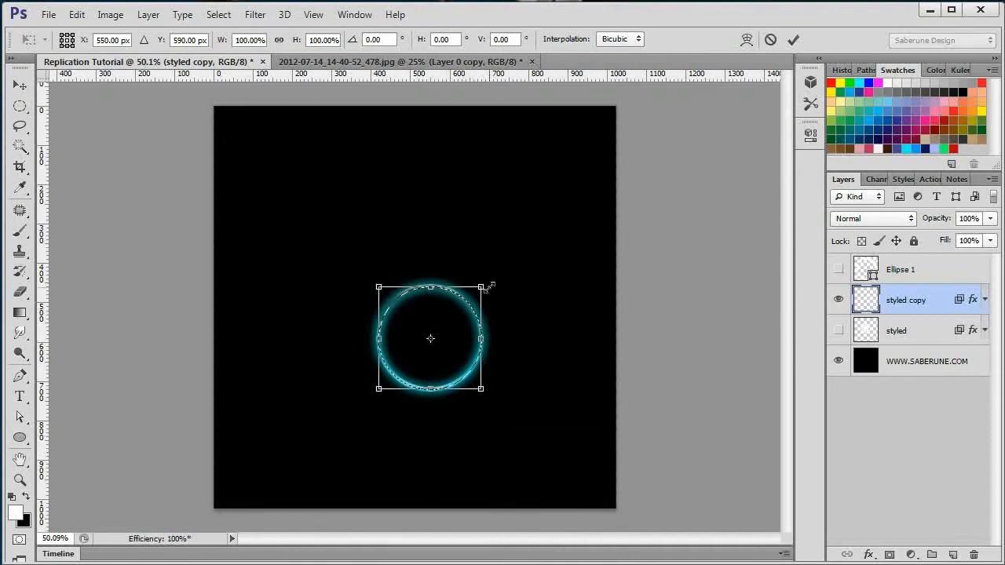
pyautogui.moveTo(481, 287); pyautogui.dragTo(493, 273)
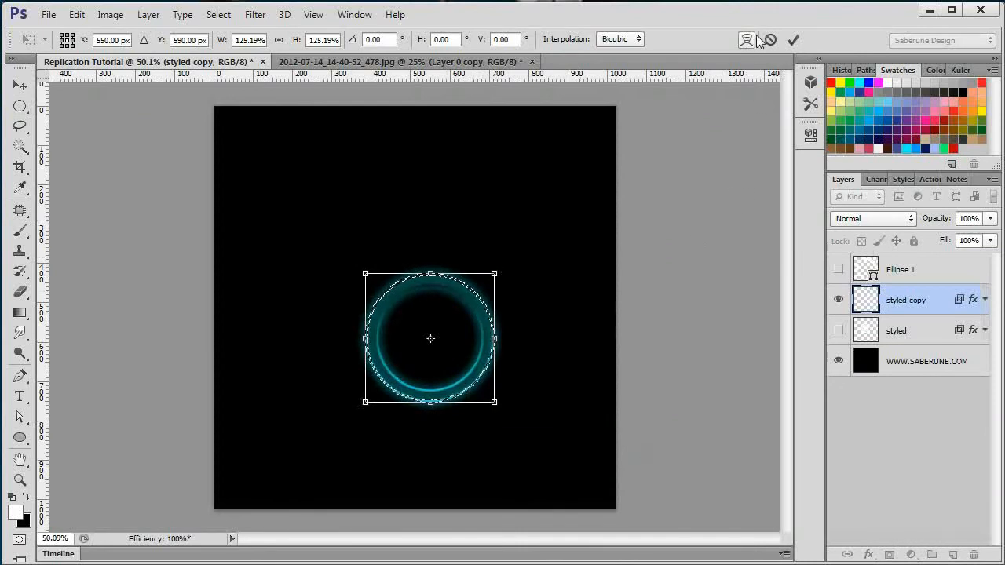
pyautogui.click(792, 39)
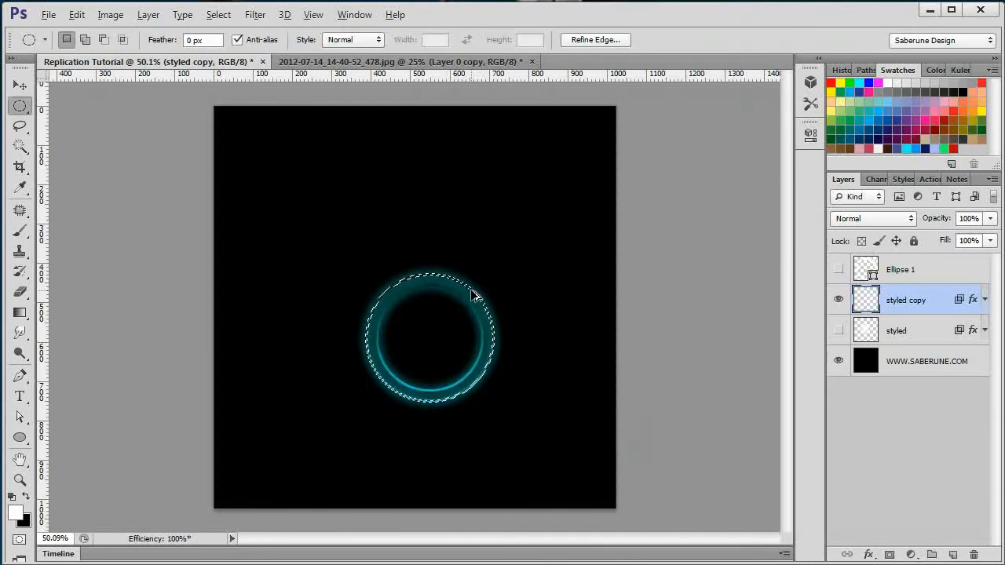
# Repeat the scaling with copying to build growing concentric rings that nearly fill the canvas.
pyautogui.hotkey('ctrl', 'alt', 'shift', 't')
pyautogui.hotkey('ctrl', 'alt', 'shift', 't')
pyautogui.hotkey('ctrl', 'alt', 'shift', 't')
pyautogui.hotkey('ctrl', 'alt', 'shift', 't')
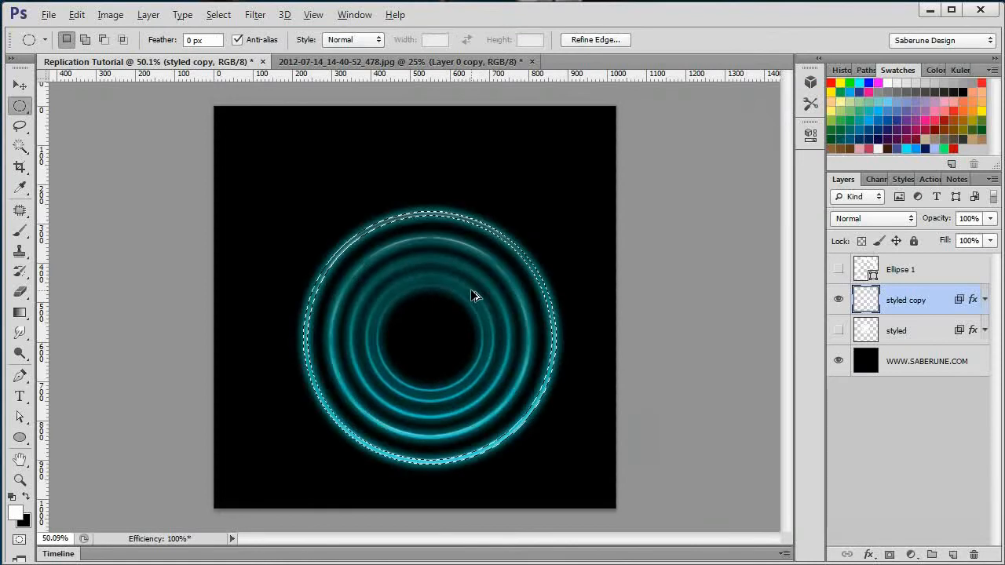
pyautogui.hotkey('ctrl', 'alt', 'shift', 't')
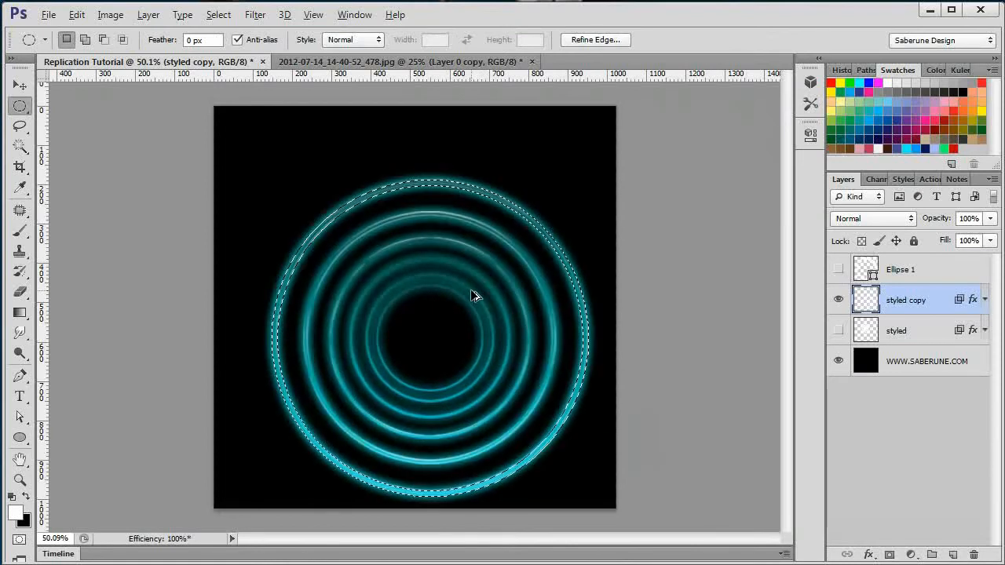
# Undo the concentric ring copies back to the single stroked ring on the styled copy layer.
pyautogui.hotkey('ctrl', 'alt', 'z')
pyautogui.hotkey('ctrl', 'alt', 'z')
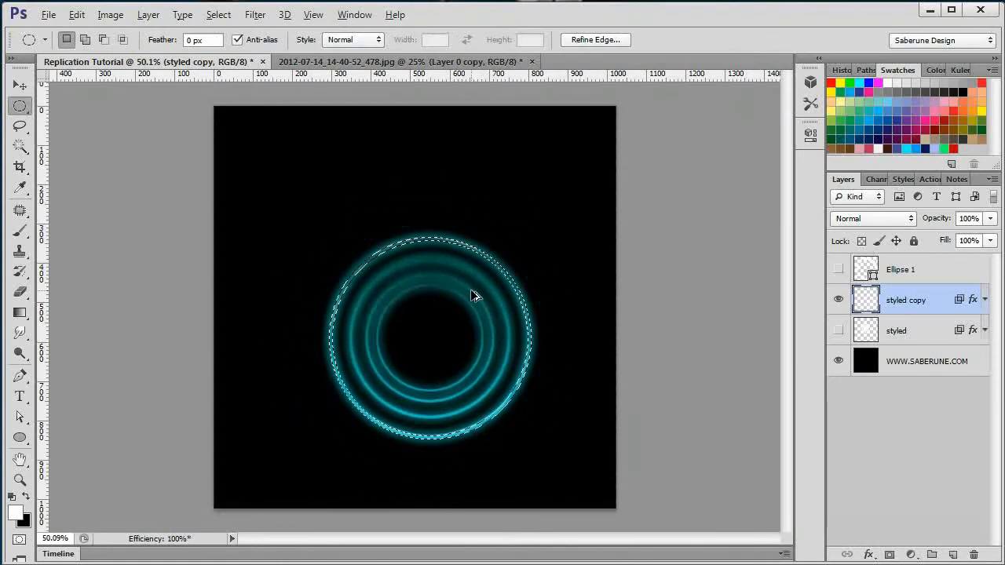
pyautogui.hotkey('ctrl', 'alt', 'z')
pyautogui.hotkey('ctrl', 'alt', 'z')
pyautogui.hotkey('ctrl', 'alt', 'z')
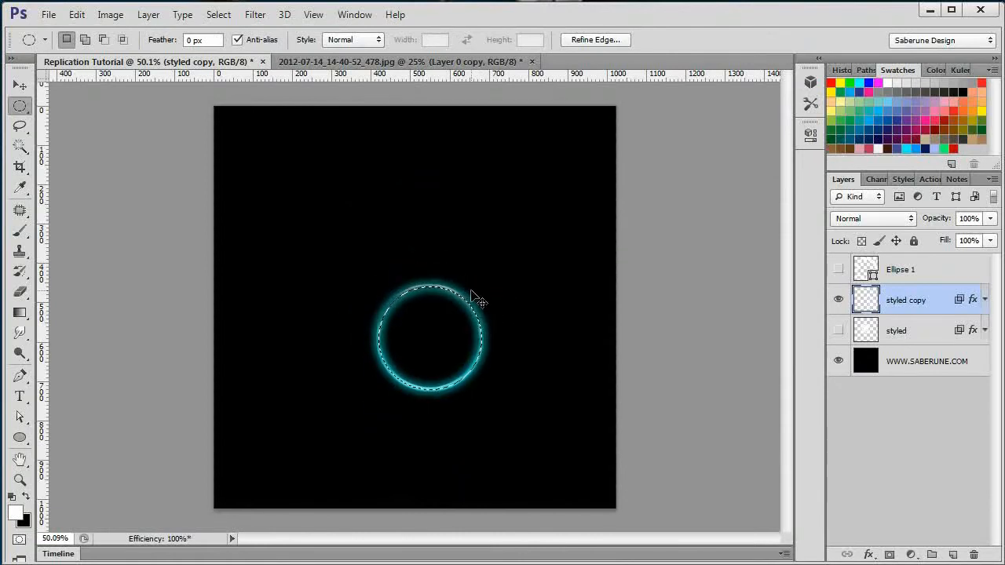
# Transform a copy of the ring by distorting its upper-right corner straight upward into a slanted oval.
pyautogui.hotkey('ctrl', 'alt', 't')
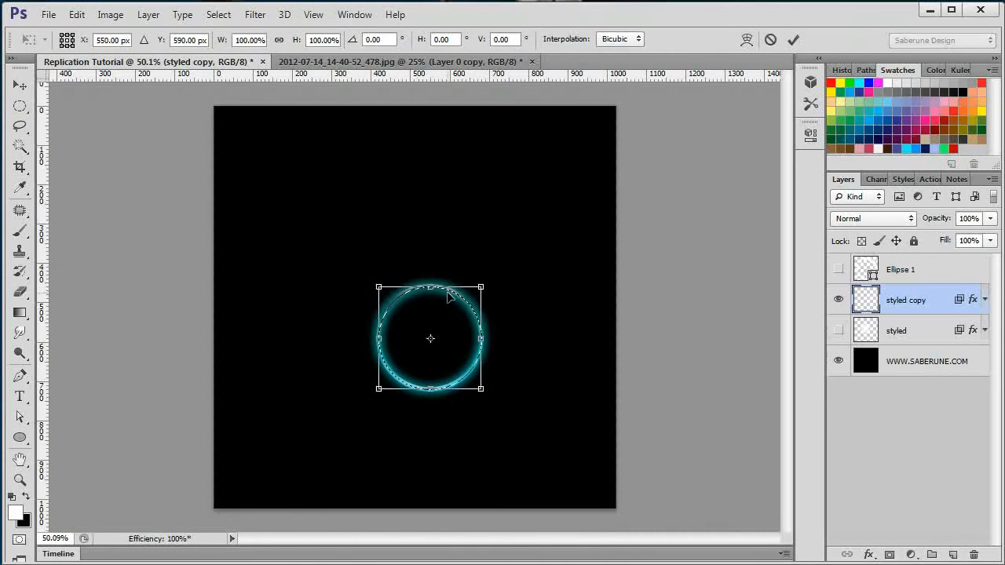
pyautogui.moveTo(479, 289); pyautogui.dragTo(479, 225)
pyautogui.click(793, 39)
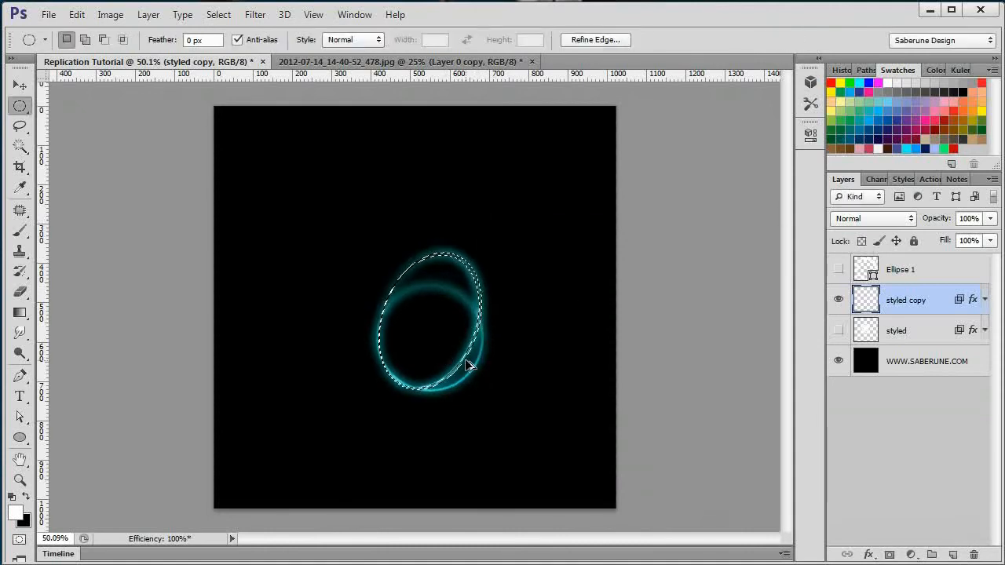
# Repeat the corner distortion with copying until the stretched ovals extend past the canvas's upper edge and narrow to a thin line.
pyautogui.hotkey('ctrl', 'alt', 'shift', 't')
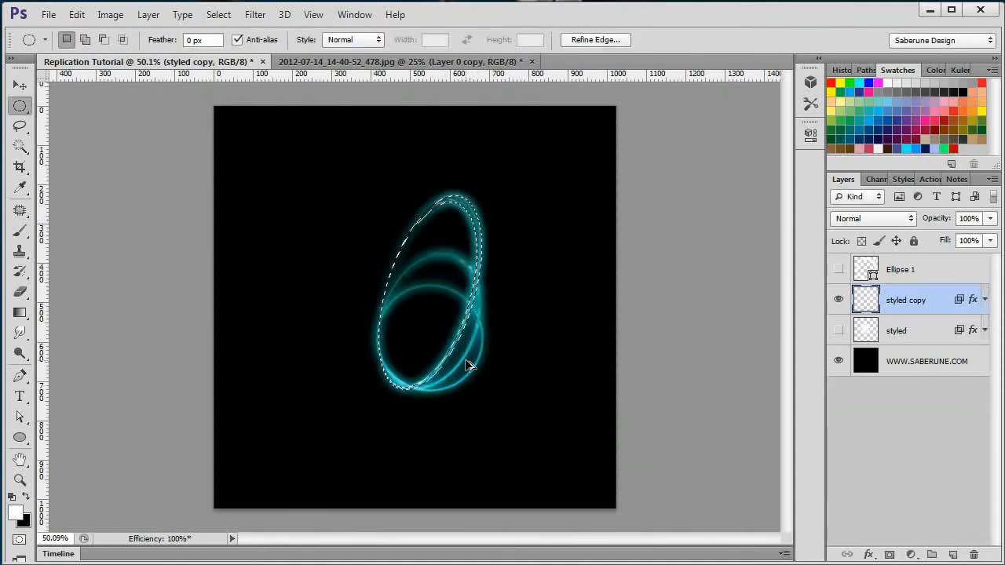
pyautogui.hotkey('ctrl', 'alt', 'shift', 't')
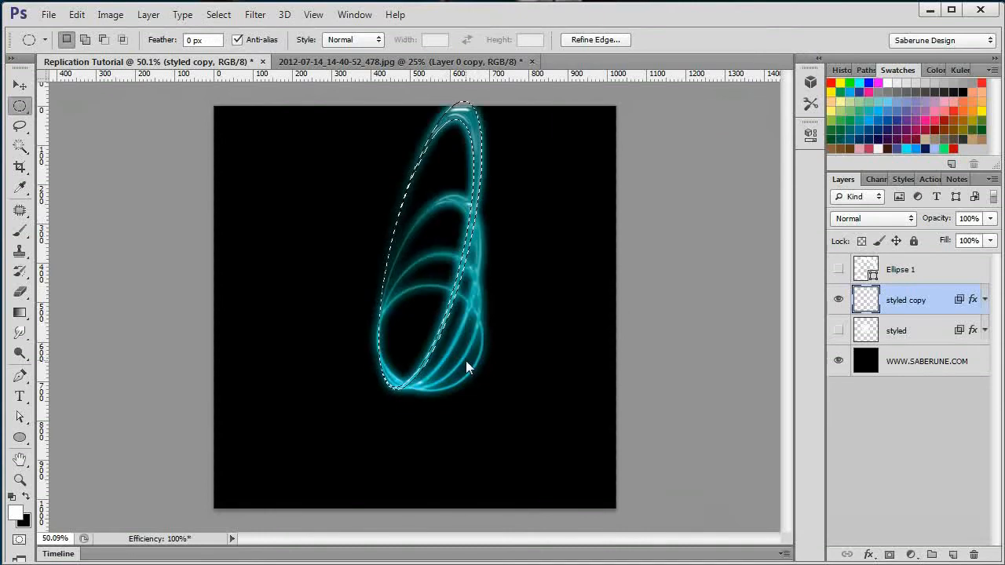
pyautogui.hotkey('ctrl', 'alt', 'shift', 't')
pyautogui.hotkey('ctrl', 'alt', 'shift', 't')
pyautogui.hotkey('ctrl', 'alt', 'shift', 't')
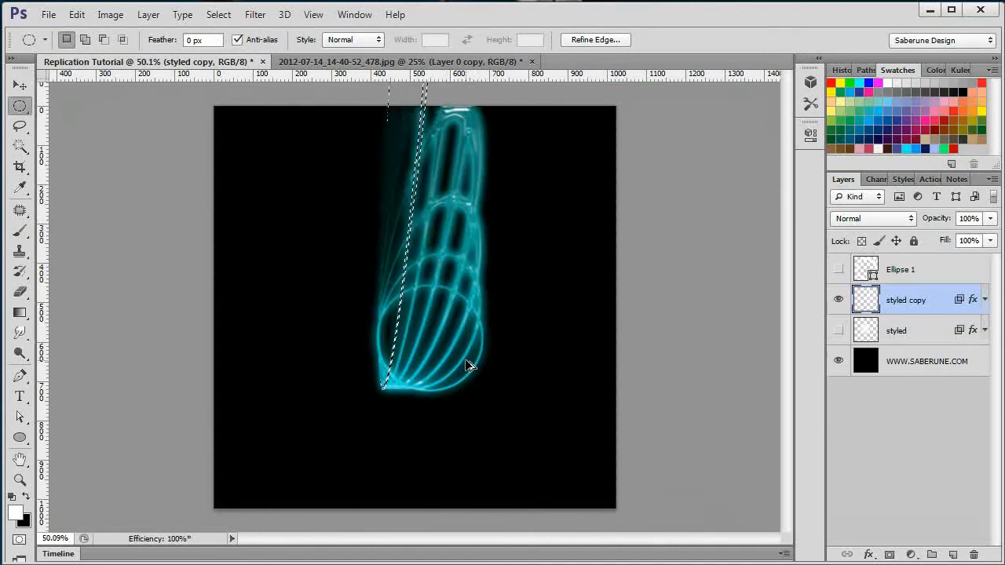
pyautogui.hotkey('ctrl', 'alt', 'shift', 't')
pyautogui.hotkey('ctrl', 'alt', 'shift', 't')
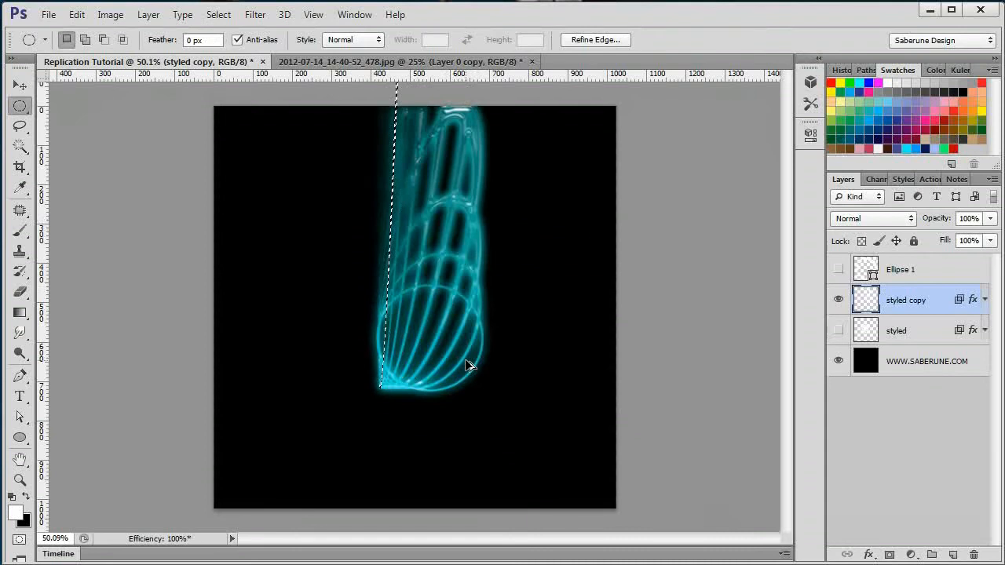
pyautogui.hotkey('ctrl', 'alt', 'shift', 't')
pyautogui.hotkey('ctrl', 'alt', 'shift', 't')
pyautogui.hotkey('ctrl', 'alt', 'shift', 't')
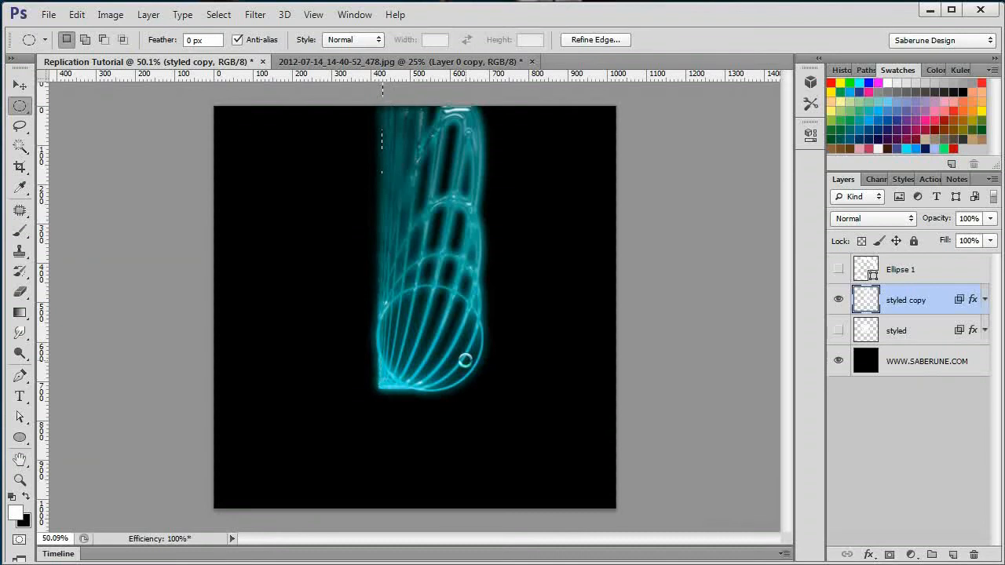